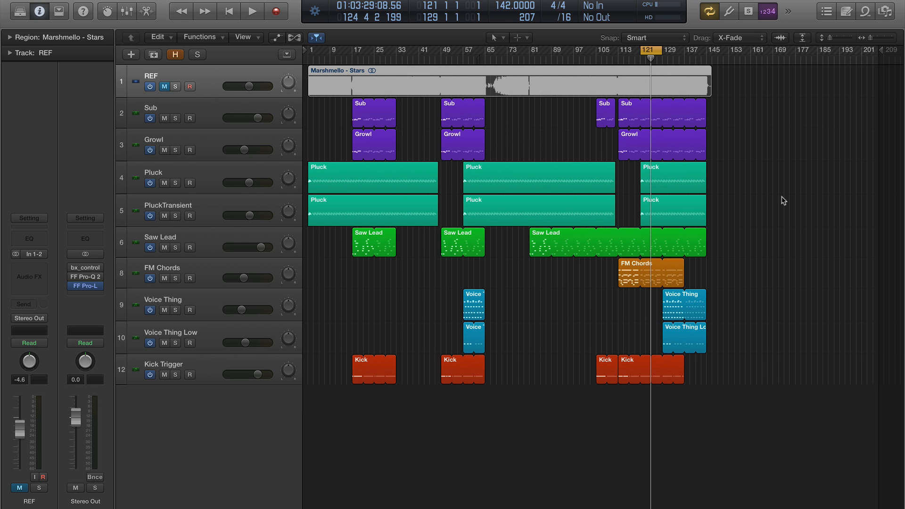
Play the looped section at bars 121 to 129, comparing the recreated mix with the soloed REF track.
{"action": "key", "text": "space"}
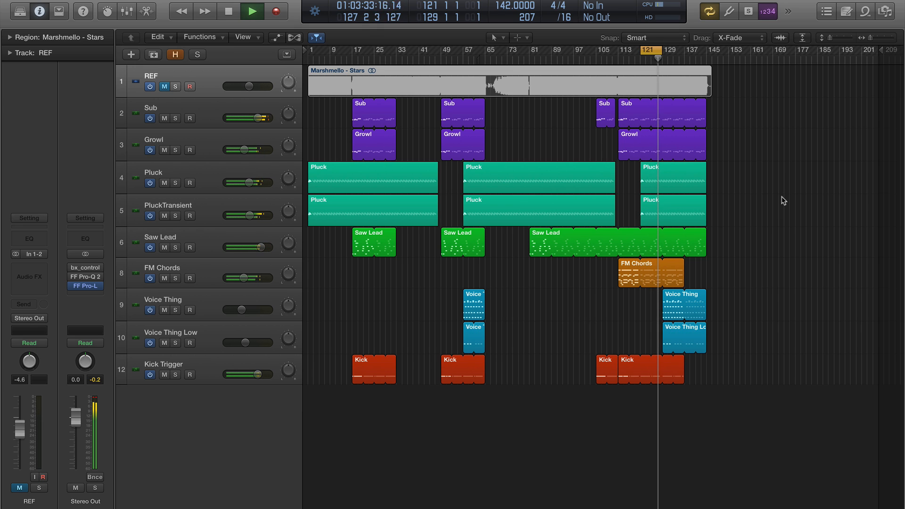
{"action": "key", "text": "ctrl+s"}
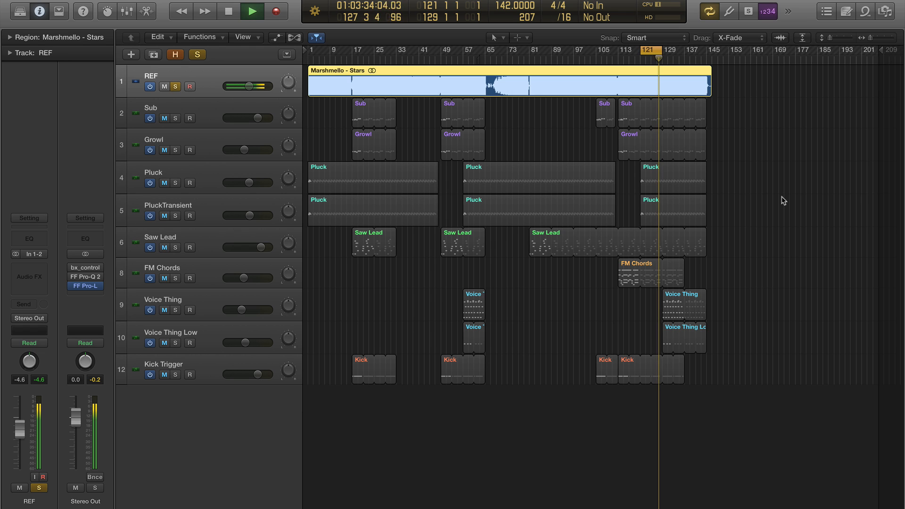
{"action": "key", "text": "space"}
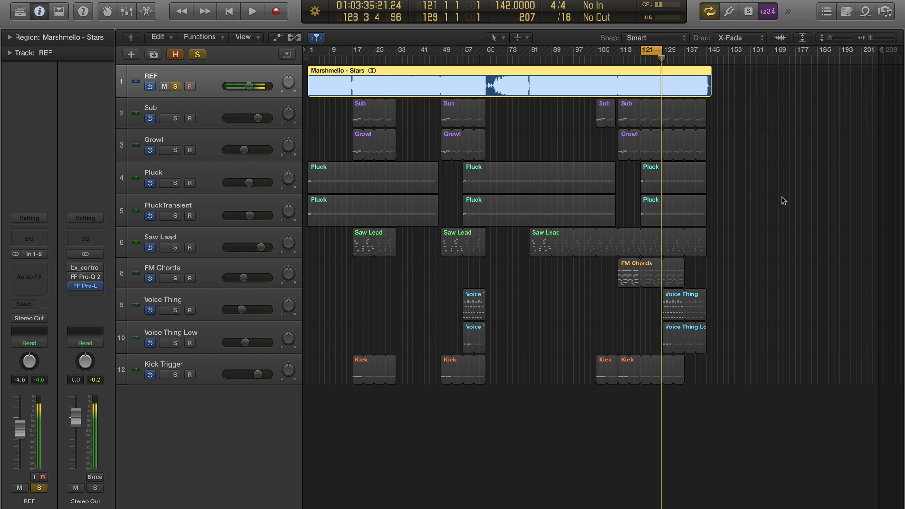
{"action": "key", "text": "s"}
{"action": "key", "text": "m"}
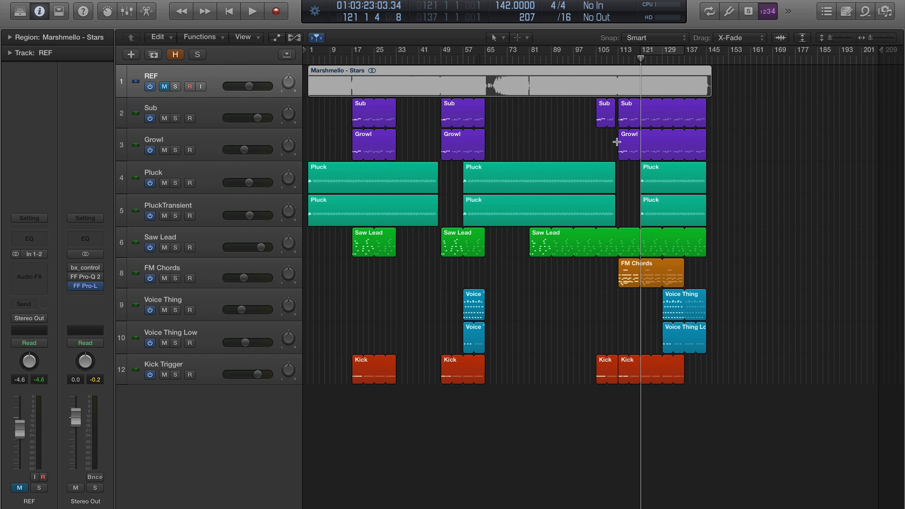
Set the cycle range to bars 105 to 113 and compare the REF track with the recreated mix.
{"action": "left_click_drag", "start_coordinate": [598, 53], "coordinate": [621, 57]}
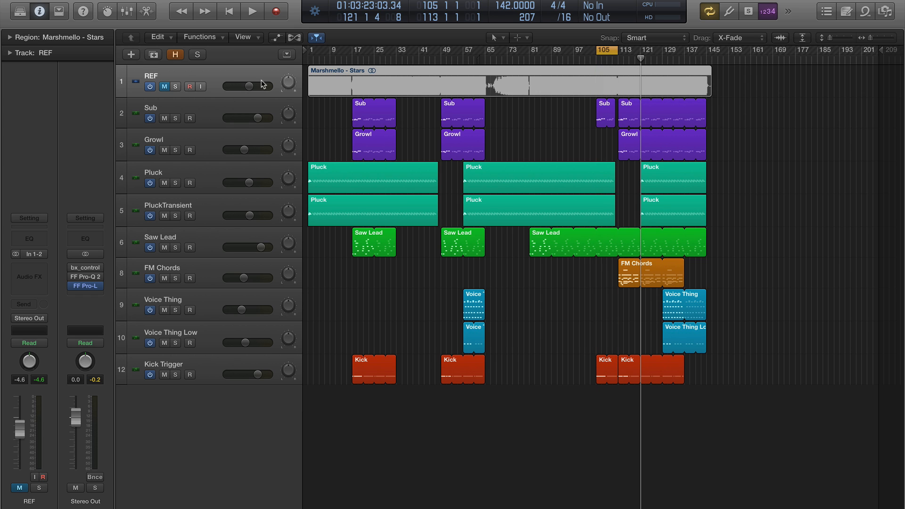
{"action": "key", "text": "ctrl+m"}
{"action": "key", "text": "ctrl+s"}
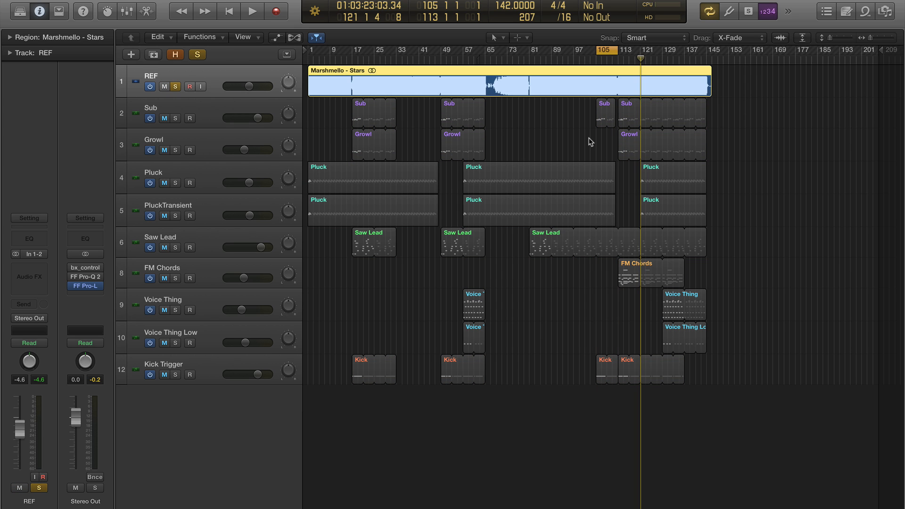
{"action": "key", "text": "space"}
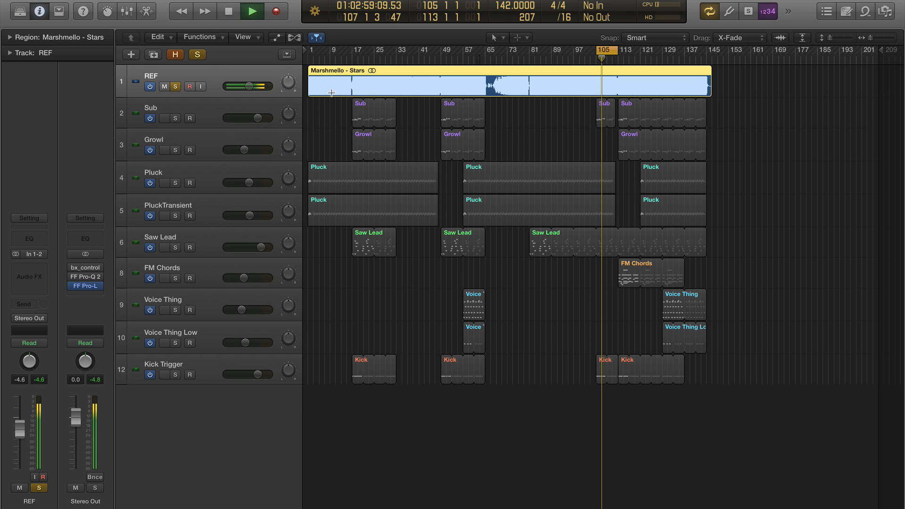
{"action": "key", "text": "space"}
{"action": "key", "text": "ctrl+s"}
{"action": "key", "text": "ctrl+m"}
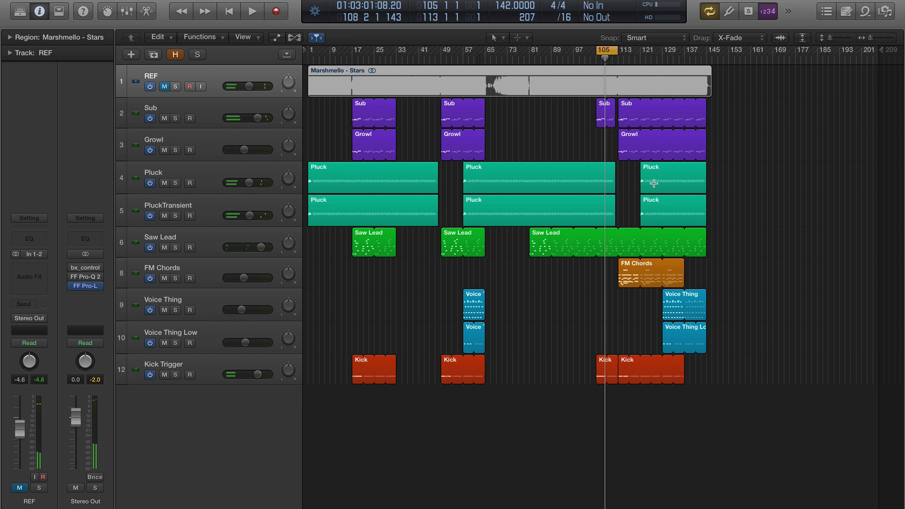
Move the cycle range to bars 113 to 121, play the Sub track soloed and show its notes in the Piano Roll.
{"action": "key", "text": "ctrl+shift+period"}
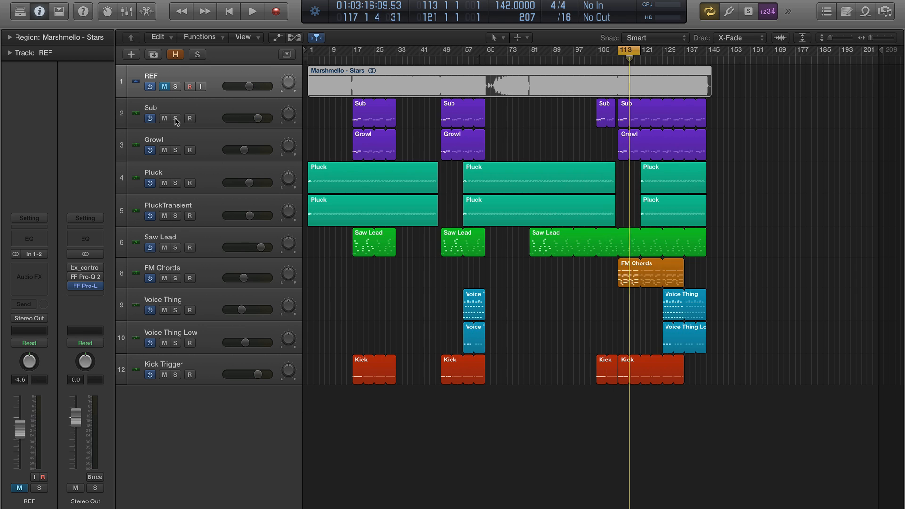
{"action": "left_click", "coordinate": [175, 118]}
{"action": "key", "text": "space"}
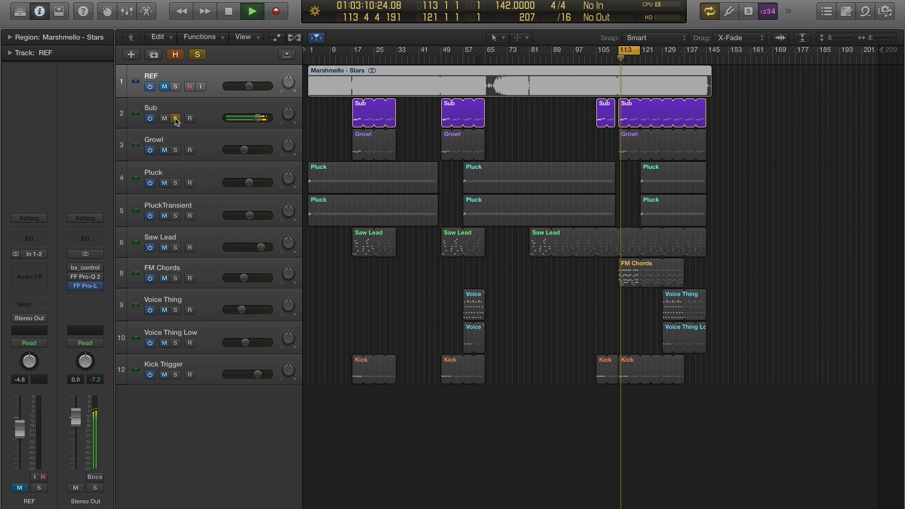
{"action": "left_click", "coordinate": [183, 107]}
{"action": "key", "text": "p"}
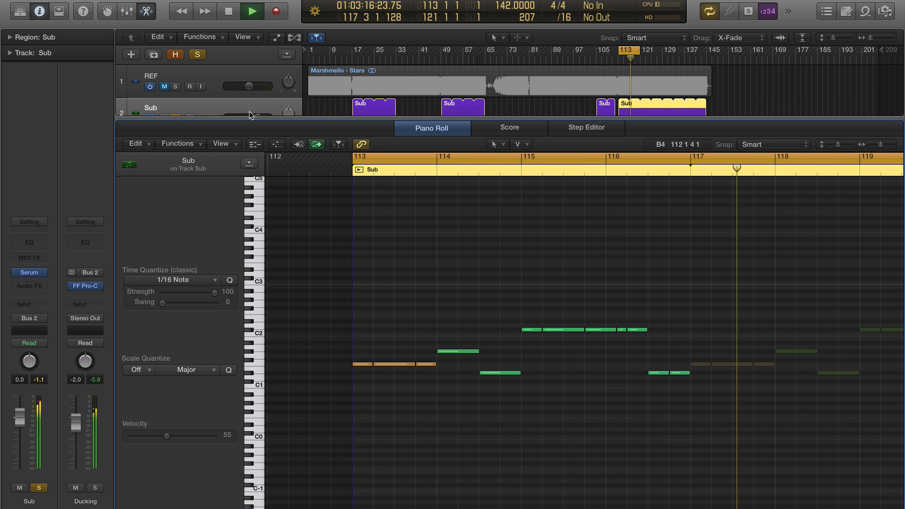
Listen to the Growl track alone, together with Sub, and within the full mix.
{"action": "scroll", "coordinate": [250, 113], "scroll_direction": "down", "scroll_amount": 2}
{"action": "scroll", "coordinate": [250, 114], "scroll_direction": "down", "scroll_amount": 1}
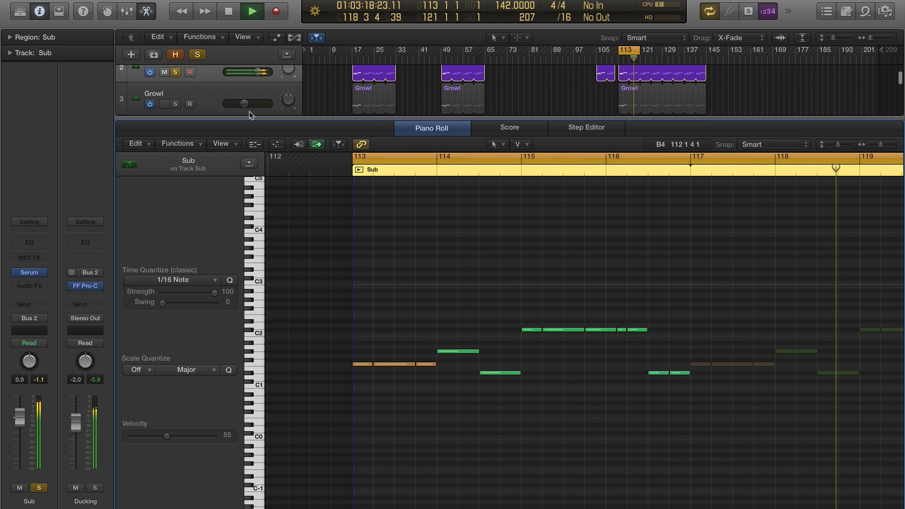
{"action": "left_click", "coordinate": [175, 104]}
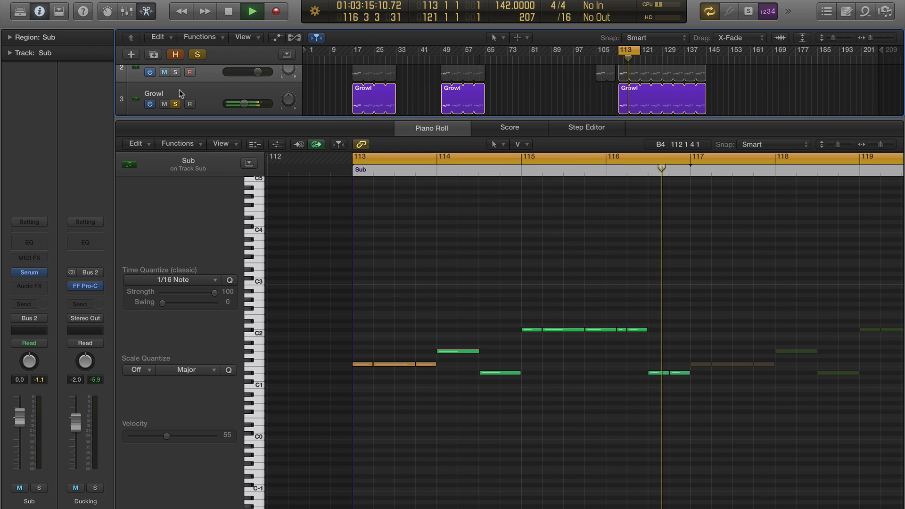
{"action": "left_click", "coordinate": [175, 72]}
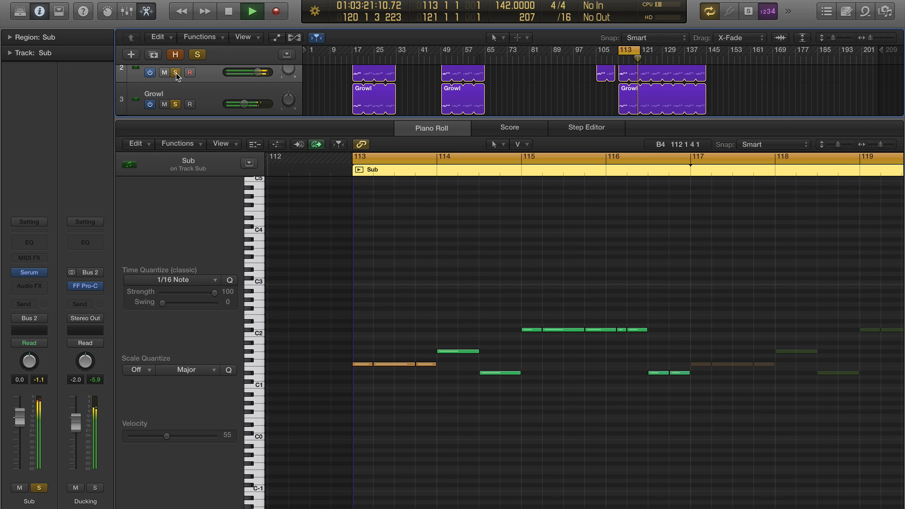
{"action": "left_click", "coordinate": [175, 73]}
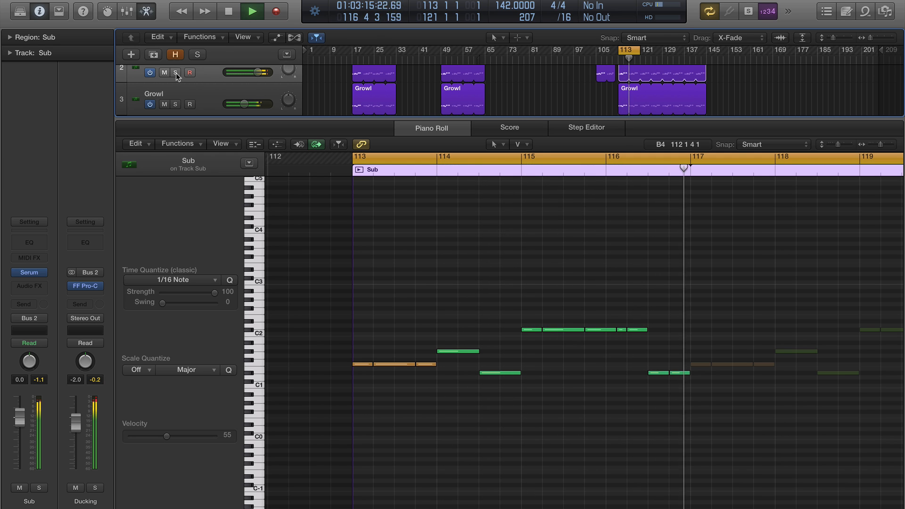
{"action": "key", "text": "space"}
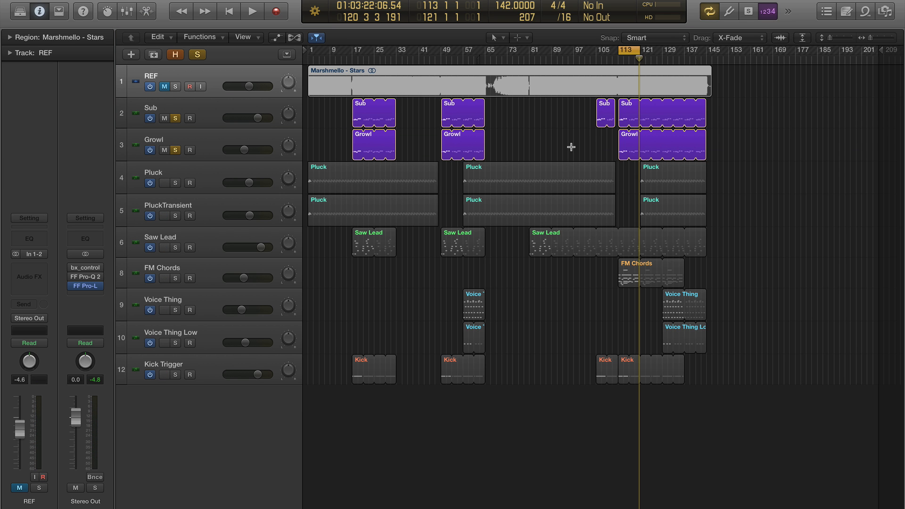
Open the Serum instrument on the Growl track and take the Sub track out of solo.
{"action": "key", "text": "ctrl+alt+super+m"}
{"action": "left_click", "coordinate": [196, 137]}
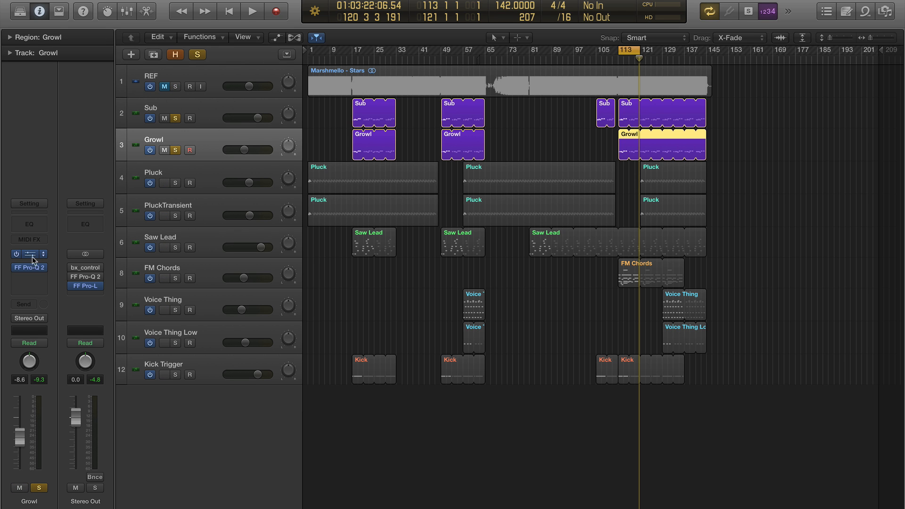
{"action": "left_click", "coordinate": [29, 255]}
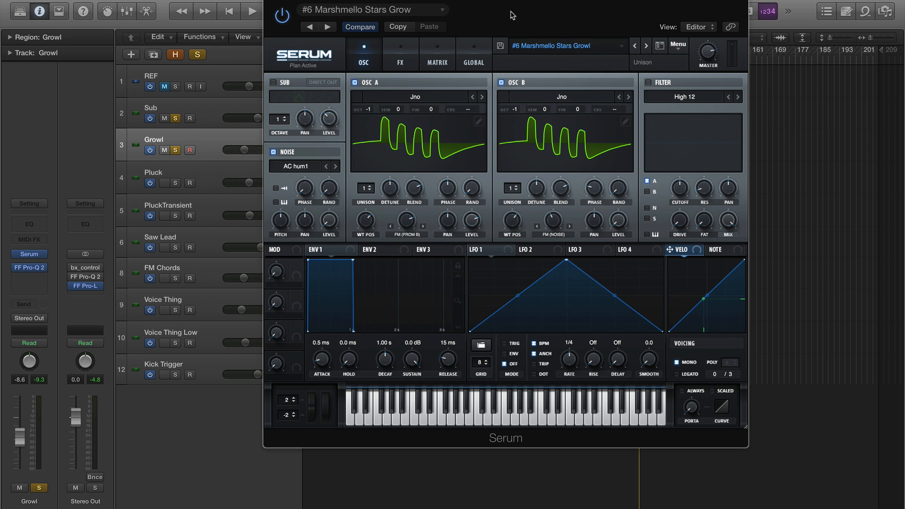
{"action": "left_click_drag", "start_coordinate": [513, 16], "coordinate": [491, 64]}
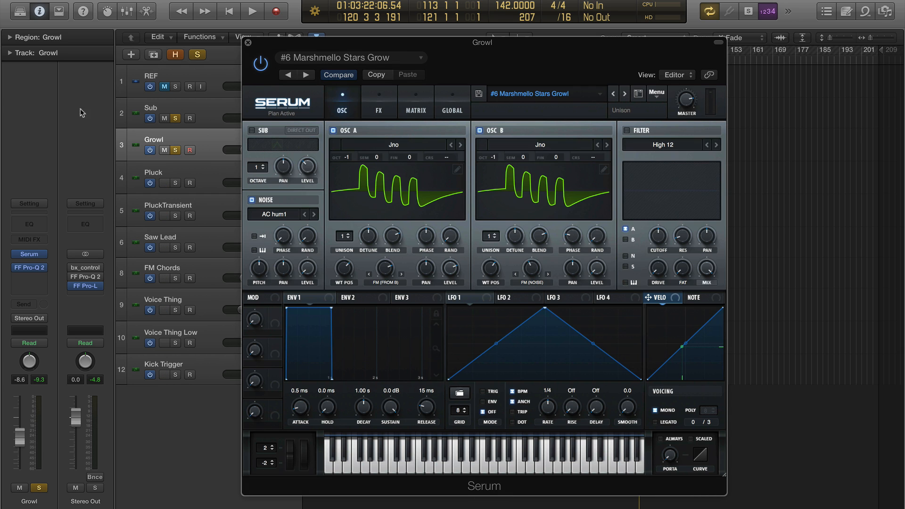
{"action": "left_click", "coordinate": [176, 119]}
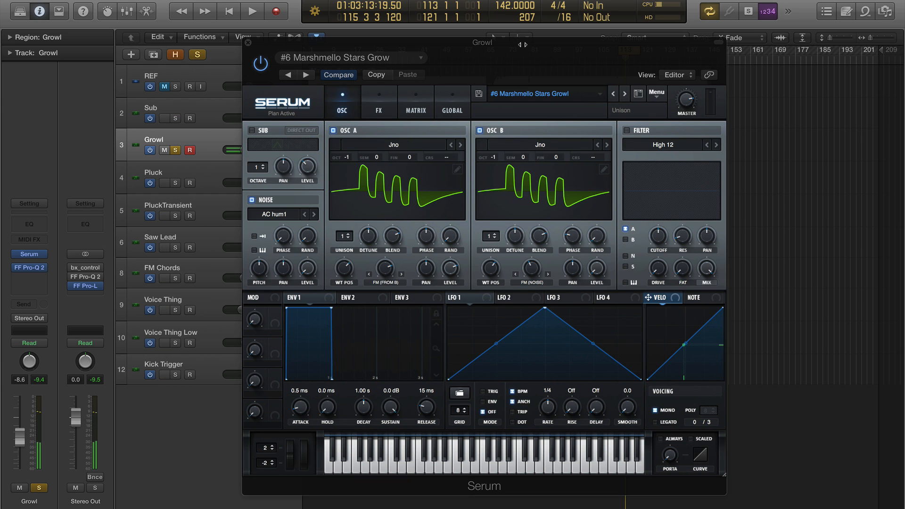
{"action": "left_click", "coordinate": [718, 42]}
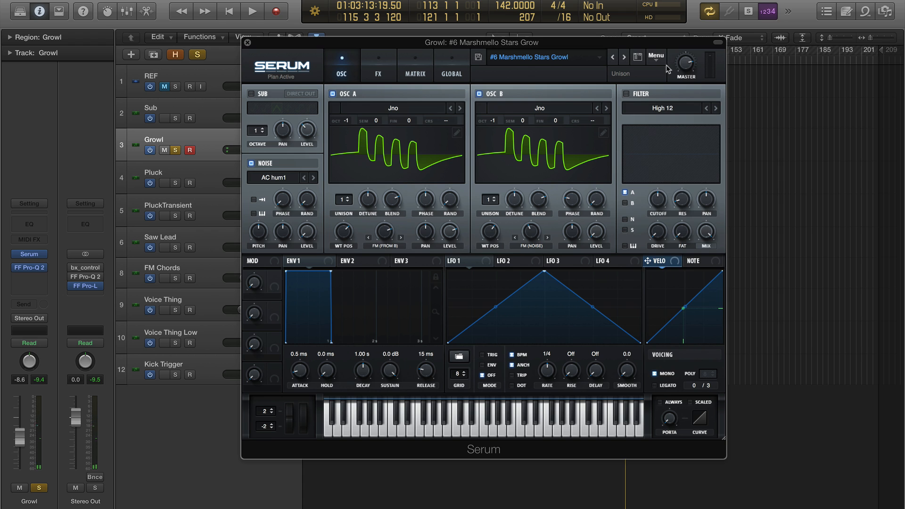
Reset the Growl's Serum patch to the Init preset.
{"action": "left_click", "coordinate": [660, 58]}
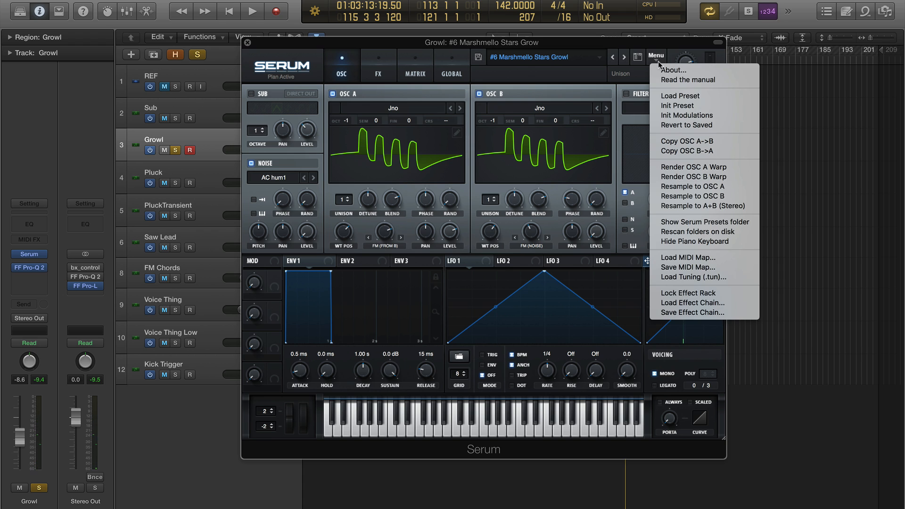
{"action": "left_click", "coordinate": [681, 105]}
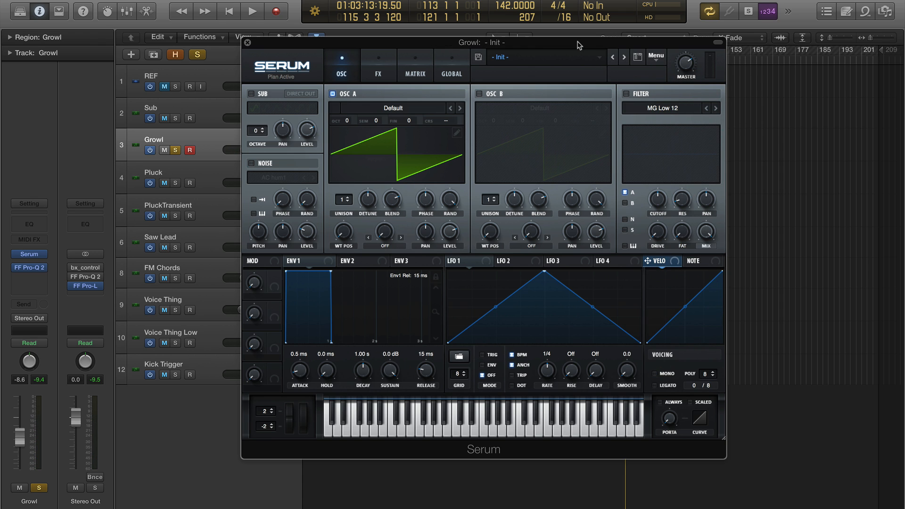
{"action": "mouse_move", "coordinate": [580, 46]}
{"action": "left_mouse_down"}
{"action": "mouse_move", "coordinate": [573, 24]}
{"action": "mouse_move", "coordinate": [573, 57]}
{"action": "left_mouse_up"}
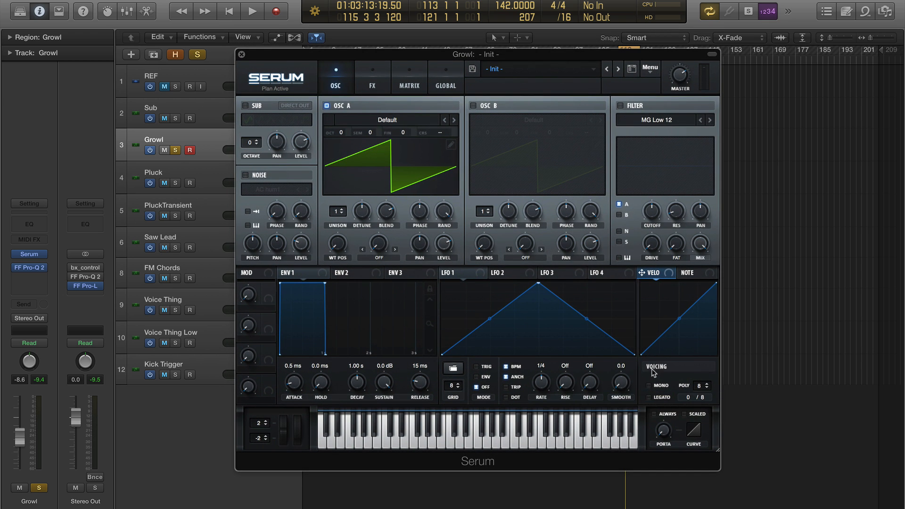
Make the voicing mono, set oscillator A's octave to -1 with its random phase turned down, and audition it.
{"action": "left_click", "coordinate": [650, 386]}
{"action": "left_click_drag", "start_coordinate": [446, 212], "coordinate": [452, 223]}
{"action": "left_click_drag", "start_coordinate": [340, 134], "coordinate": [343, 149]}
{"action": "key", "text": "space"}
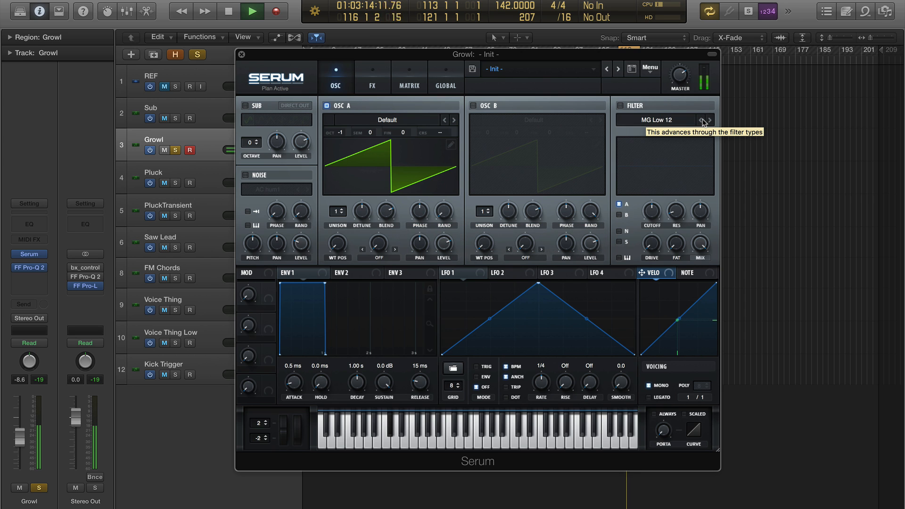
{"action": "key", "text": "space"}
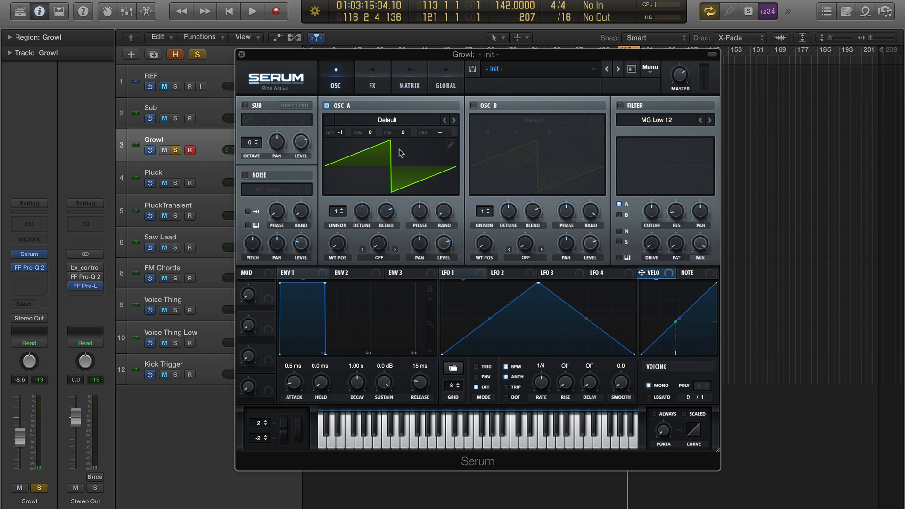
{"action": "key", "text": "space"}
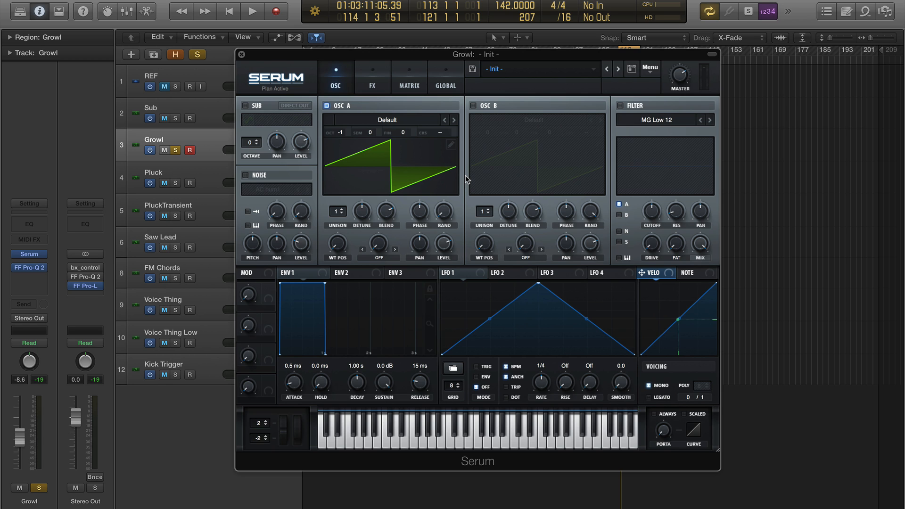
Load the Analog wavetable Jno into oscillator A, raise its wavetable position and audition the sound.
{"action": "left_click", "coordinate": [403, 119]}
{"action": "mouse_move", "coordinate": [407, 132]}
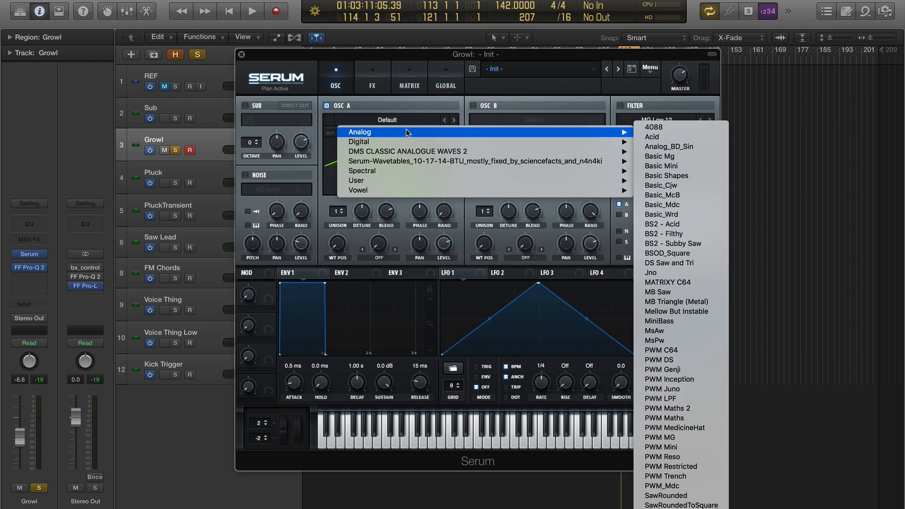
{"action": "left_click", "coordinate": [673, 275]}
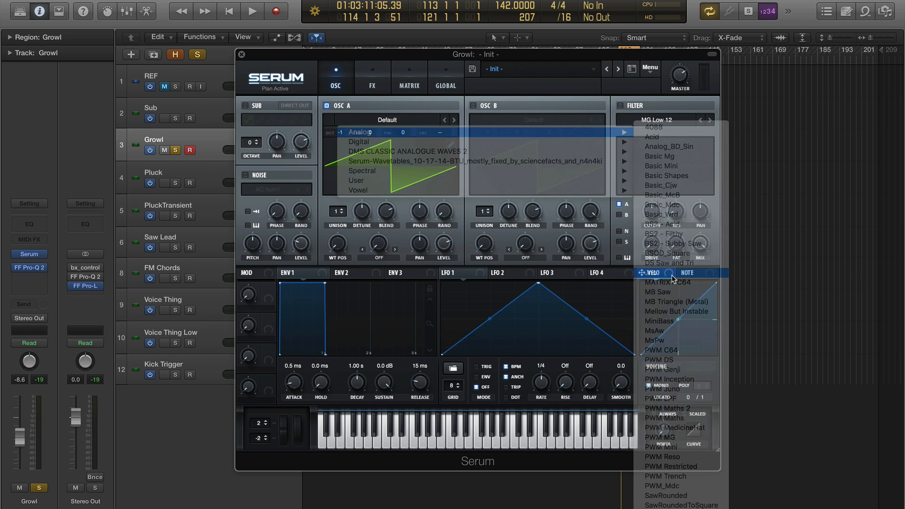
{"action": "left_click_drag", "start_coordinate": [337, 244], "coordinate": [352, 186]}
{"action": "key", "text": "space"}
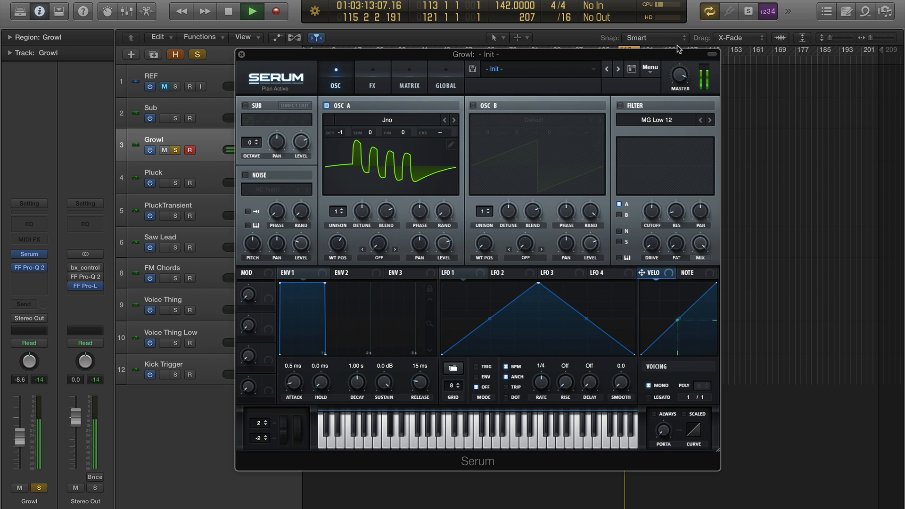
{"action": "key", "text": "space"}
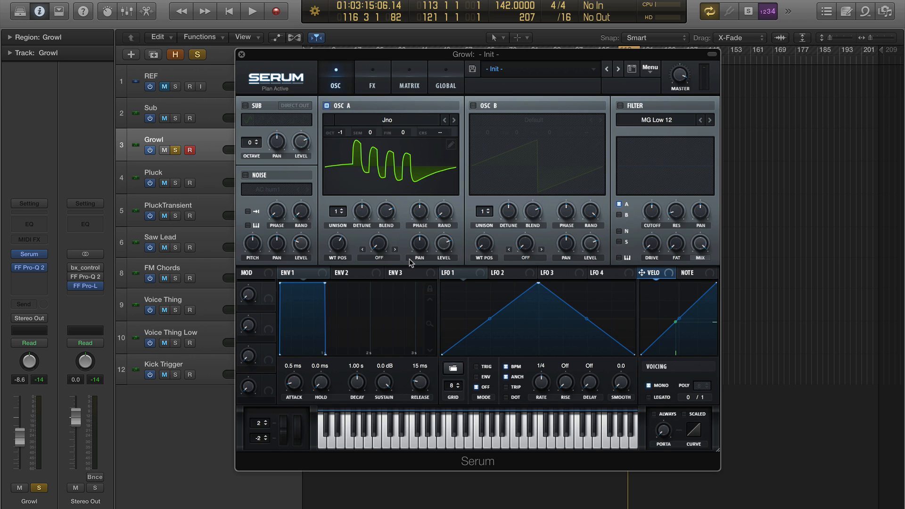
Copy oscillator A to oscillator B, turn down B's level, and enable the noise oscillator with AC hum1.
{"action": "left_click", "coordinate": [654, 70]}
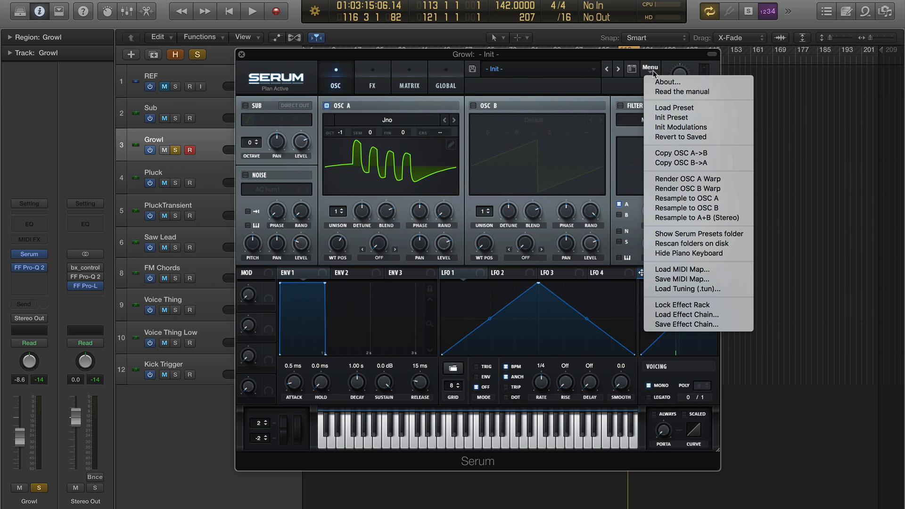
{"action": "left_click", "coordinate": [679, 152]}
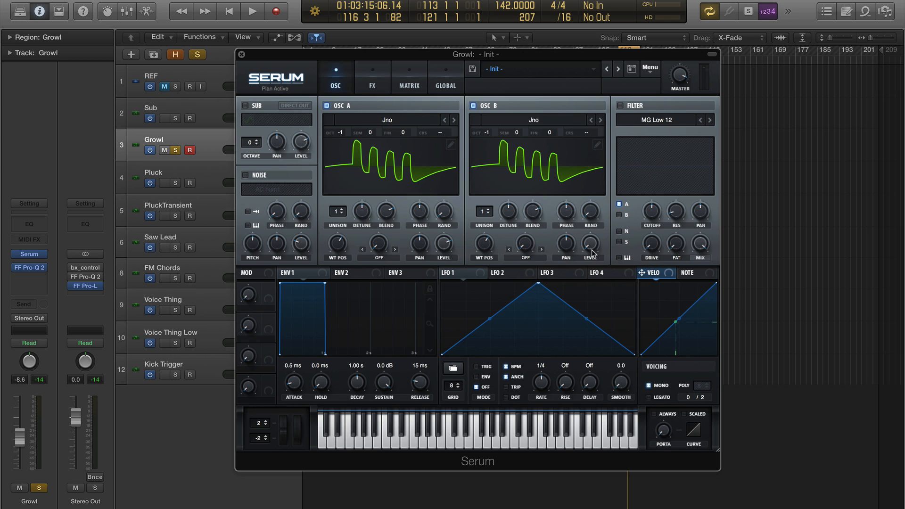
{"action": "left_click", "coordinate": [246, 175]}
{"action": "key", "text": "space"}
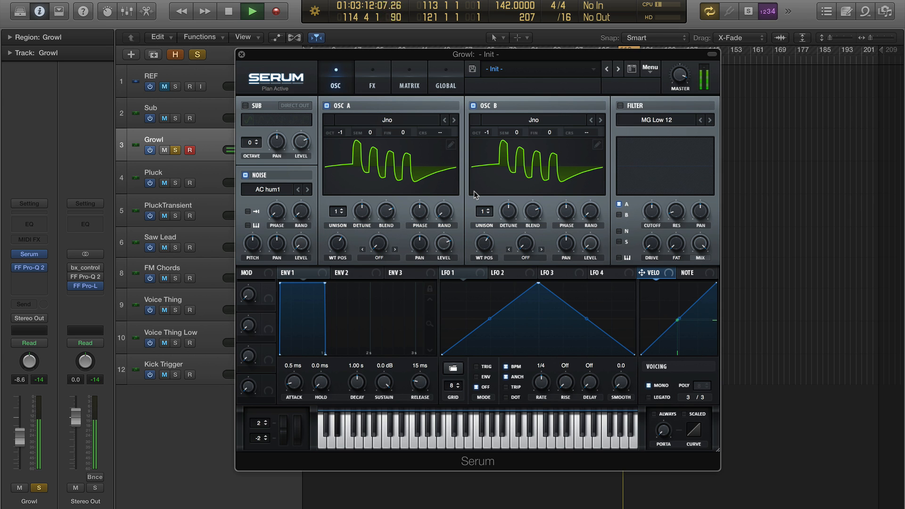
Set oscillator A's warp mode to FM (from B) and raise its warp amount while auditioning the sound.
{"action": "left_click", "coordinate": [381, 259]}
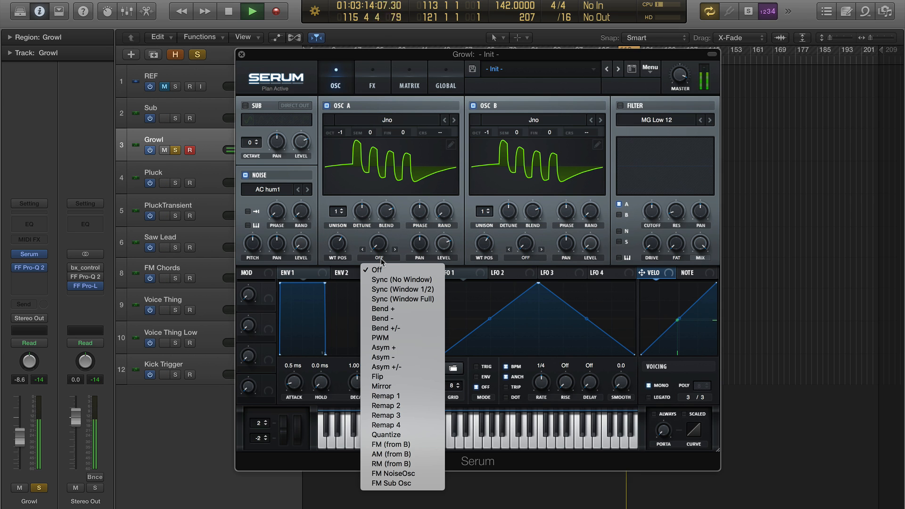
{"action": "left_click", "coordinate": [383, 243]}
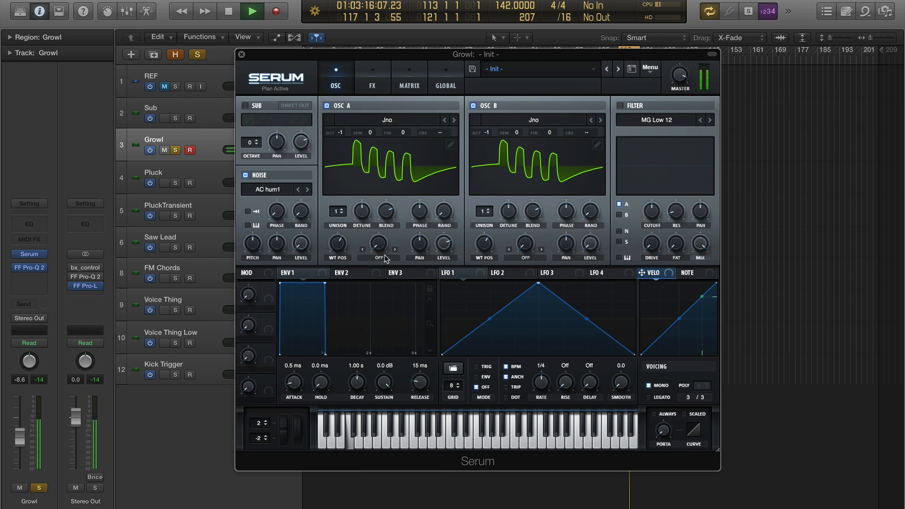
{"action": "left_click", "coordinate": [382, 260]}
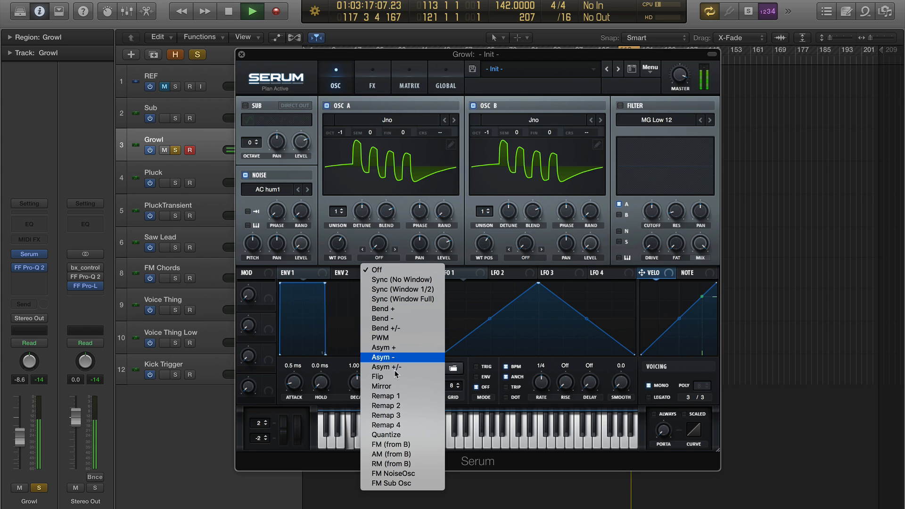
{"action": "left_click", "coordinate": [412, 445]}
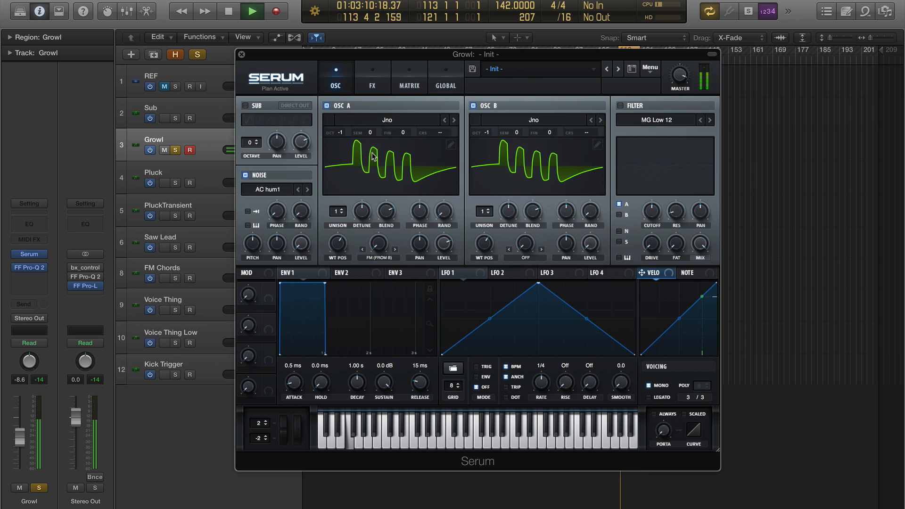
{"action": "mouse_move", "coordinate": [385, 248]}
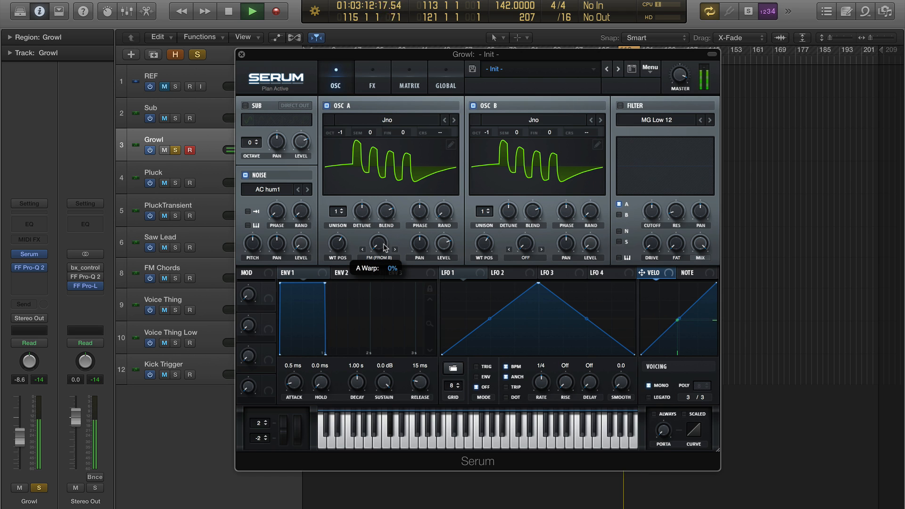
{"action": "left_click_drag", "start_coordinate": [385, 247], "coordinate": [377, 146]}
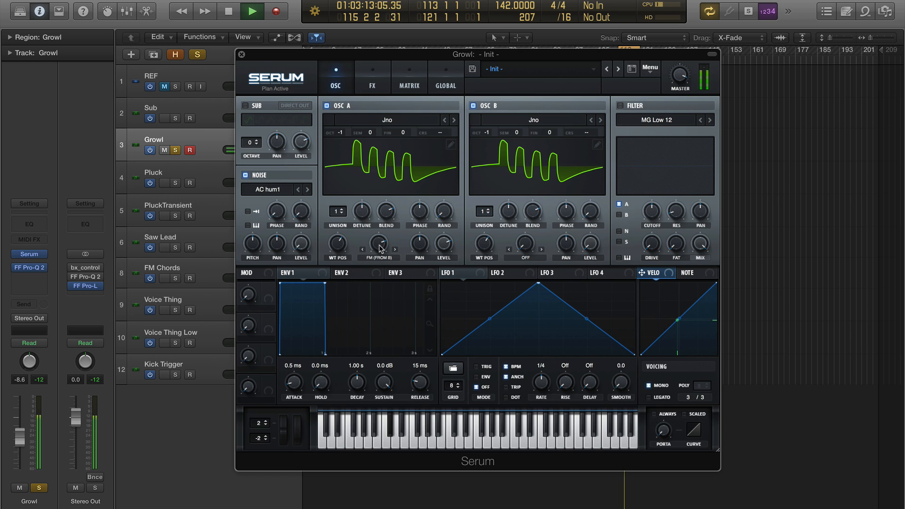
{"action": "key", "text": "space"}
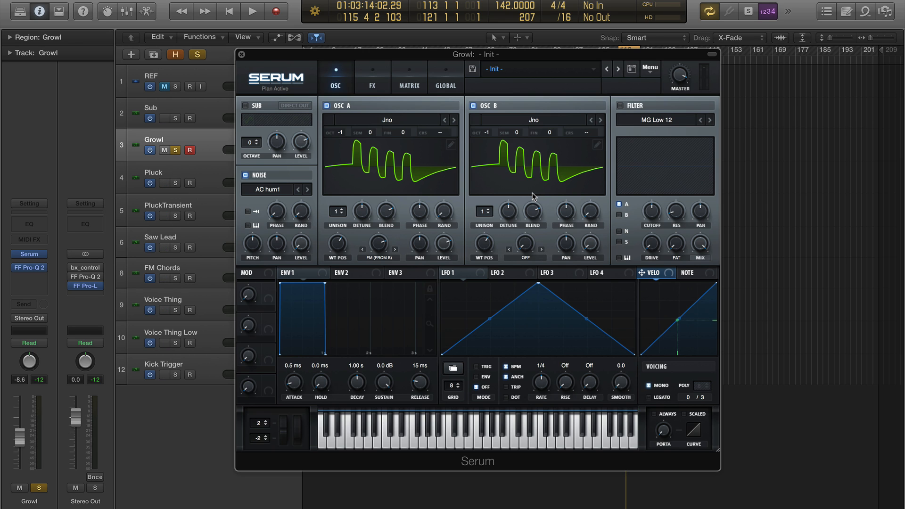
Set oscillator B's warp to FM NoiseOsc with a slightly raised amount, and lower its phase to about 77°.
{"action": "left_click", "coordinate": [532, 260]}
{"action": "left_click", "coordinate": [565, 150]}
{"action": "left_click", "coordinate": [527, 258]}
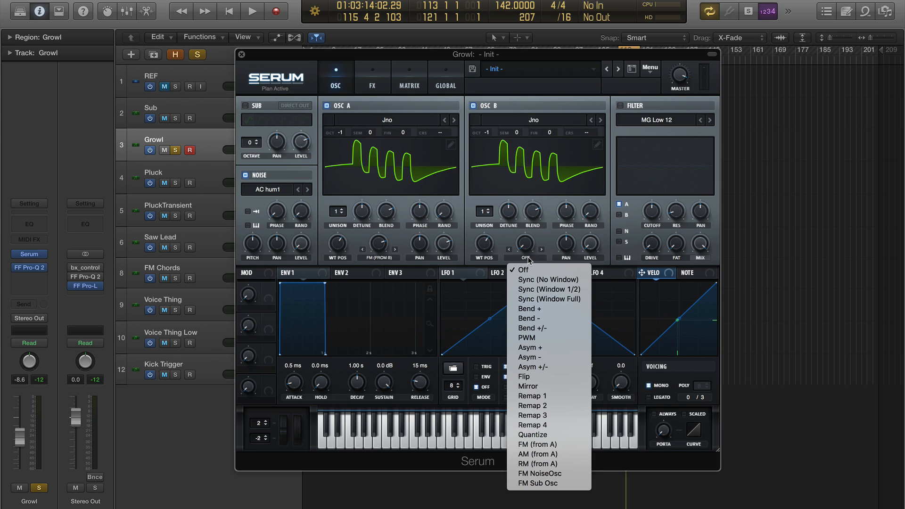
{"action": "left_click", "coordinate": [528, 258]}
{"action": "left_click", "coordinate": [532, 260]}
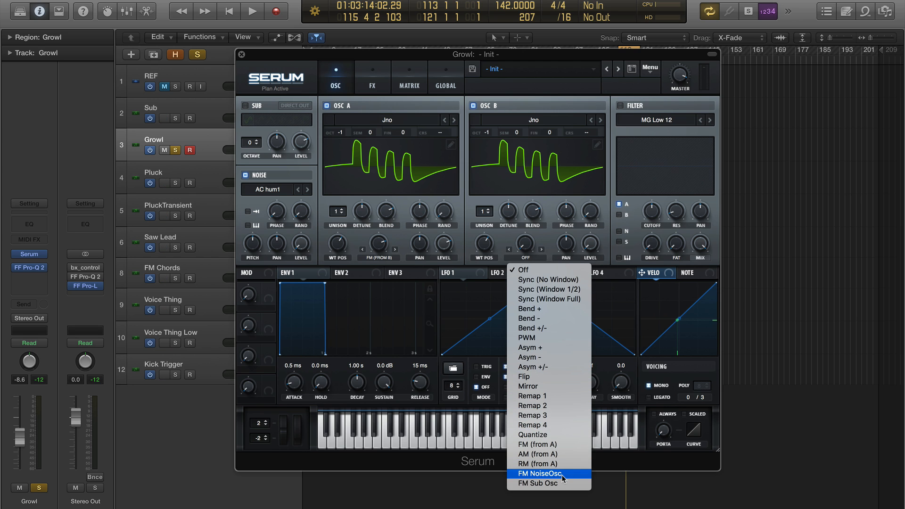
{"action": "left_click", "coordinate": [540, 473]}
{"action": "key", "text": "space"}
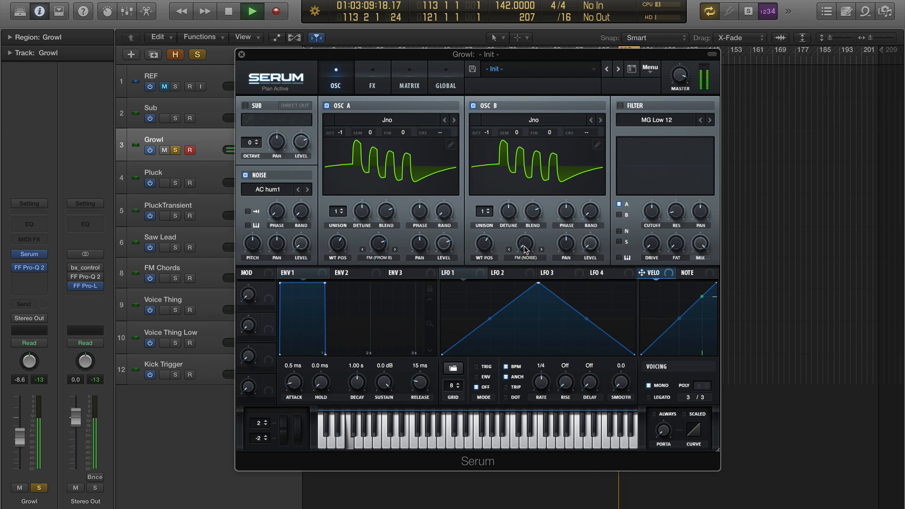
{"action": "left_click_drag", "start_coordinate": [525, 250], "coordinate": [531, 202]}
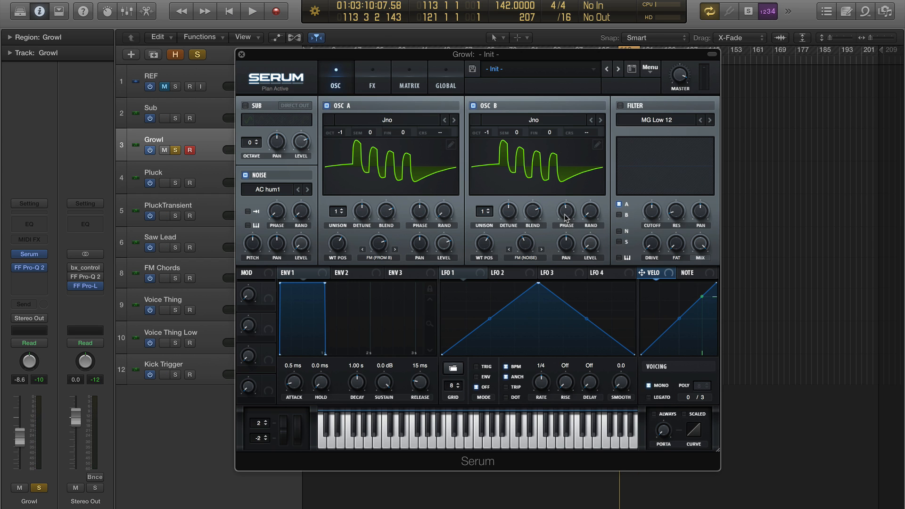
{"action": "mouse_move", "coordinate": [567, 218]}
{"action": "left_mouse_down"}
{"action": "mouse_move", "coordinate": [572, 259]}
{"action": "mouse_move", "coordinate": [572, 250]}
{"action": "left_mouse_up"}
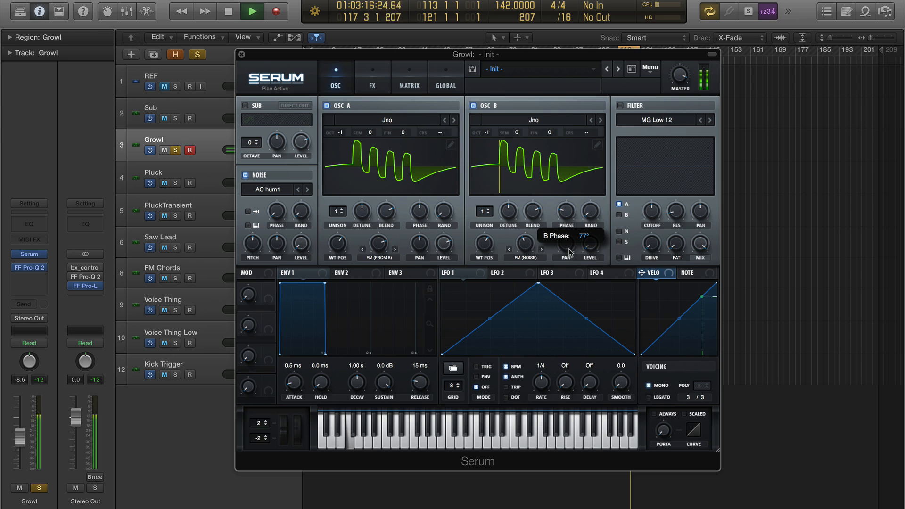
Compare the REF track with the recreated mix by alternating REF between soloed and muted during playback.
{"action": "left_click", "coordinate": [151, 76]}
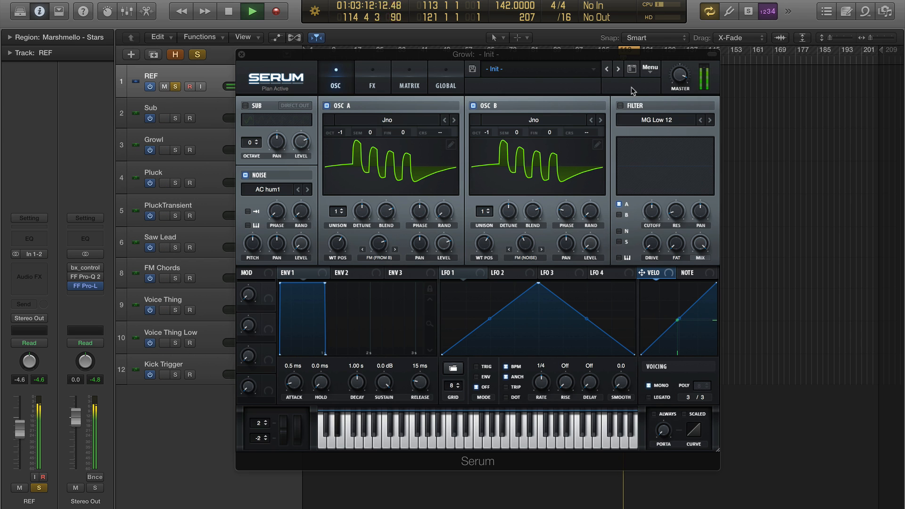
{"action": "key", "text": "s"}
{"action": "key", "text": "m"}
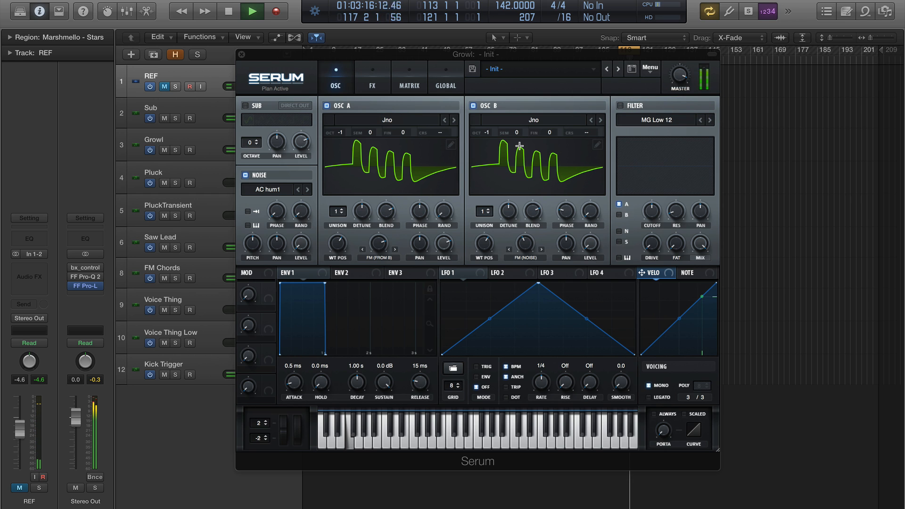
{"action": "key", "text": "m"}
{"action": "key", "text": "s"}
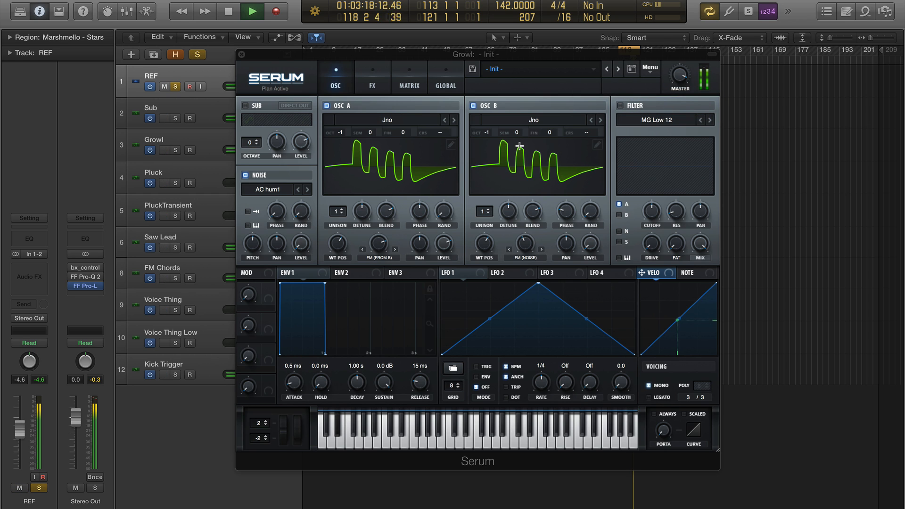
{"action": "key", "text": "s"}
{"action": "key", "text": "m"}
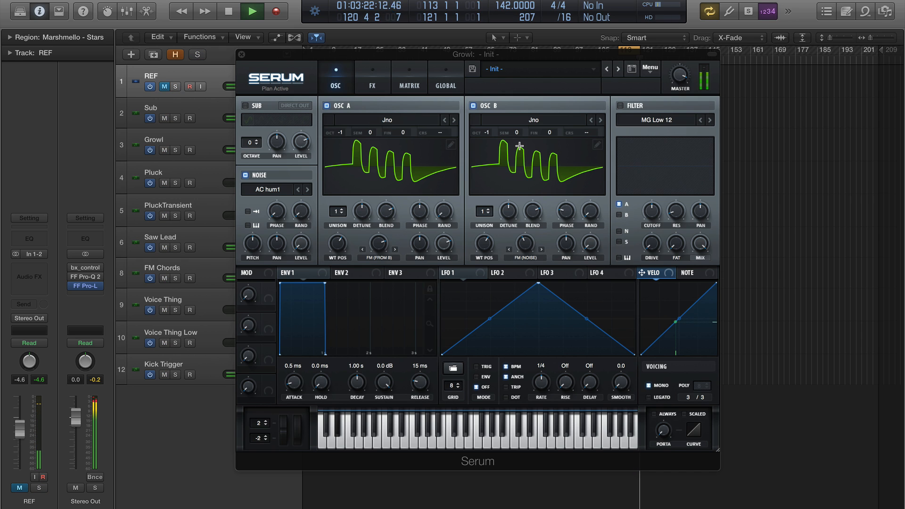
{"action": "key", "text": "s"}
{"action": "key", "text": "m"}
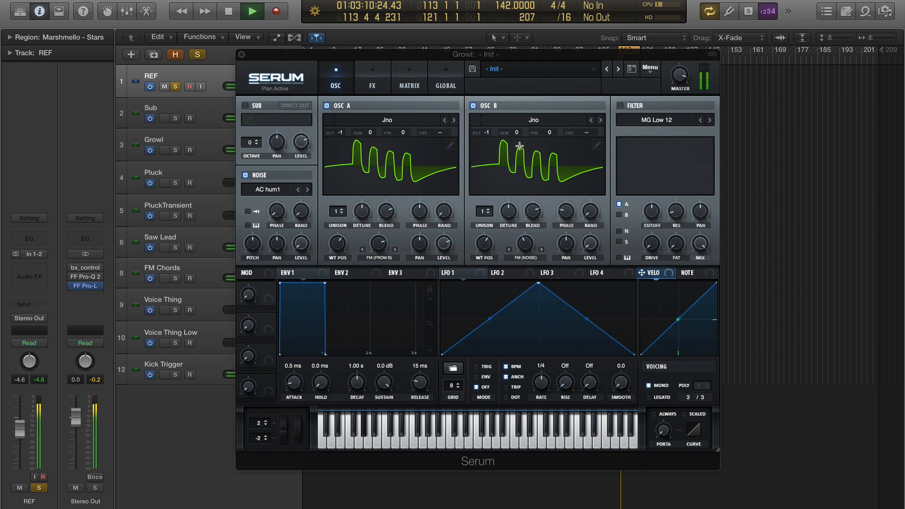
{"action": "key", "text": "space"}
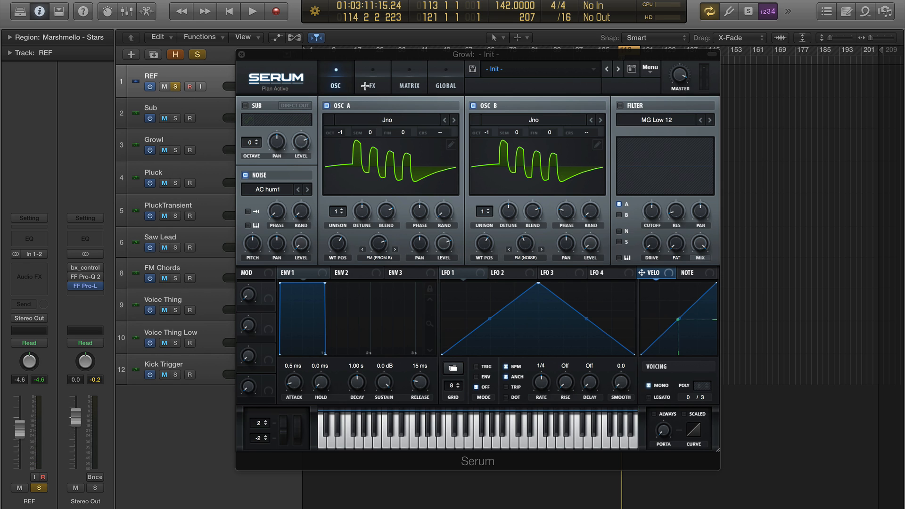
Enable the Hyper/Dimension effect on the Growl patch and lower the Hyper mix while listening in the full mix.
{"action": "left_click", "coordinate": [376, 85]}
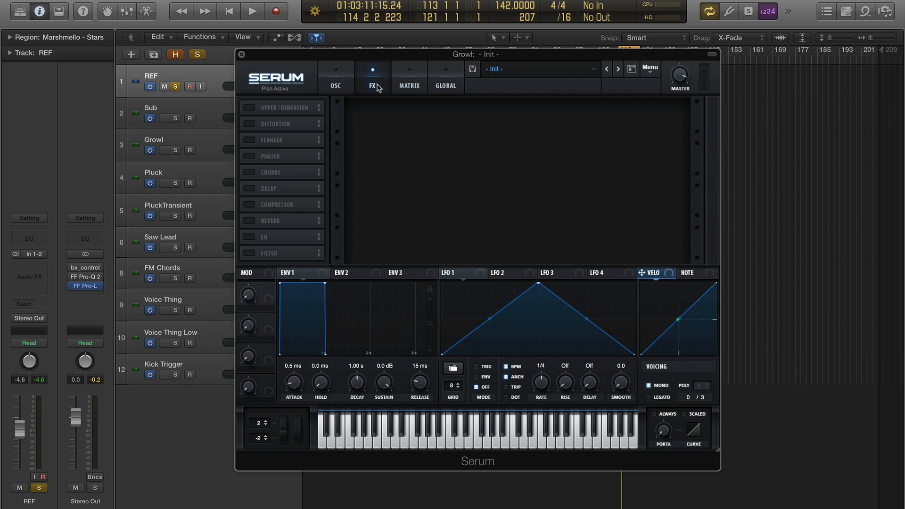
{"action": "left_click", "coordinate": [250, 108]}
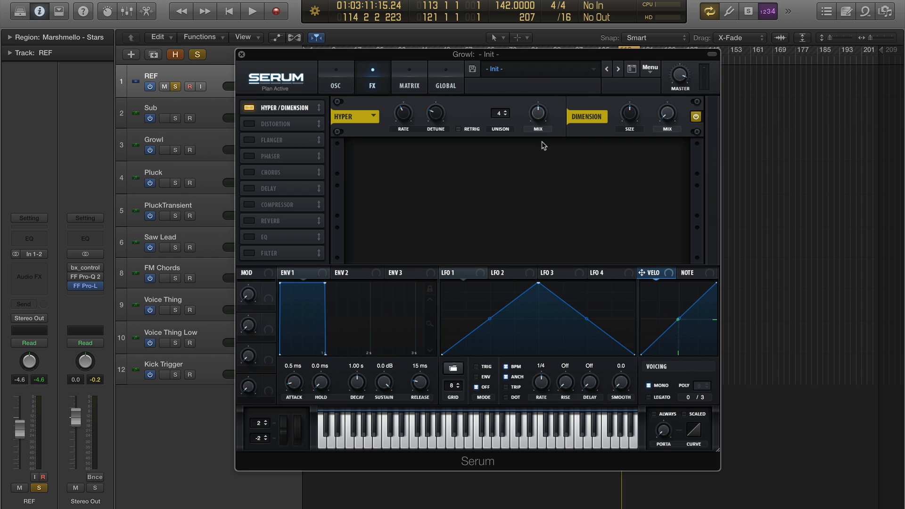
{"action": "key", "text": "space"}
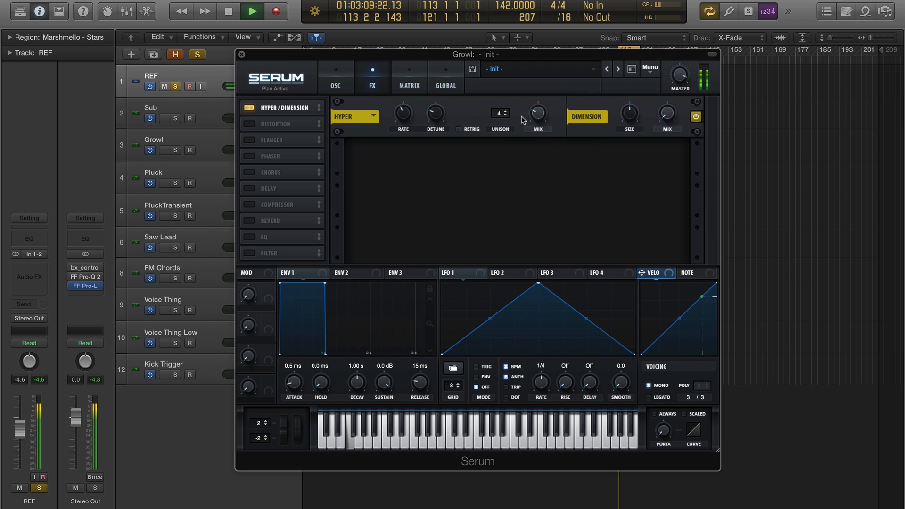
{"action": "left_click_drag", "start_coordinate": [536, 110], "coordinate": [541, 119]}
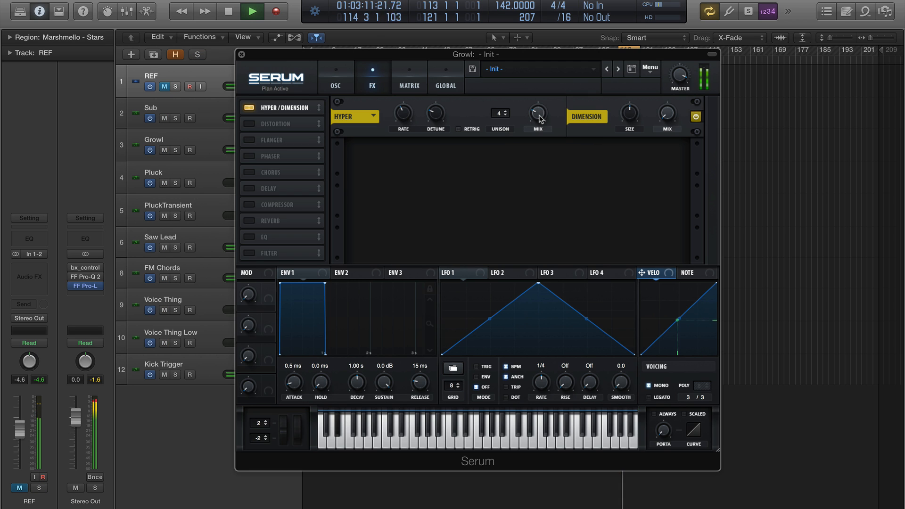
{"action": "mouse_move", "coordinate": [539, 123]}
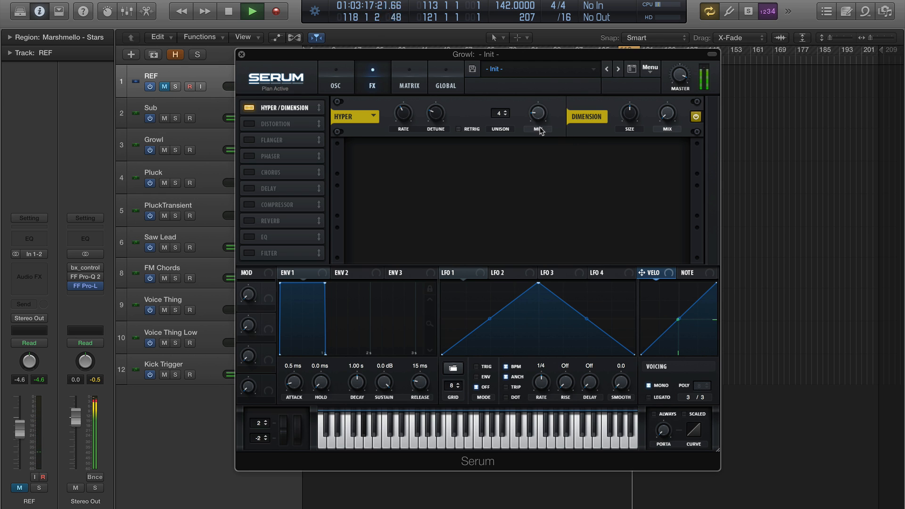
{"action": "key", "text": "space"}
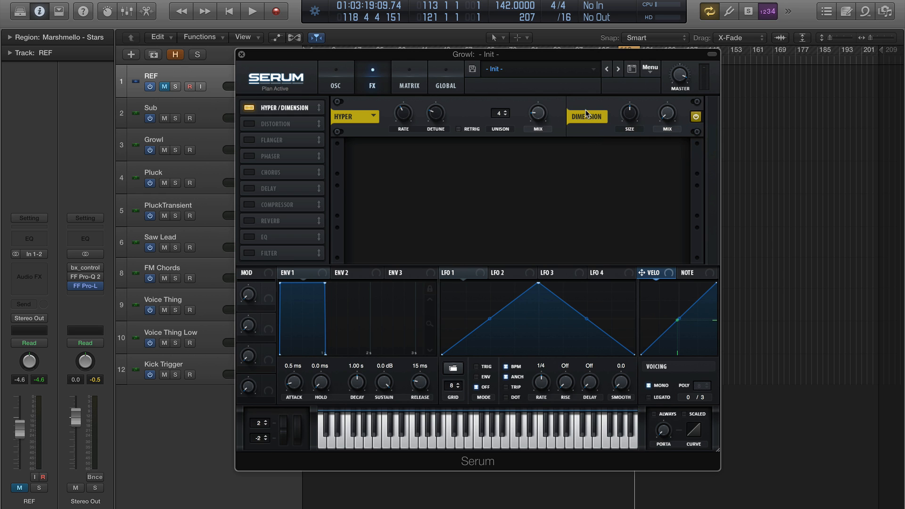
Raise the Dimension mix of the Hyper/Dimension effect during playback.
{"action": "key", "text": "space"}
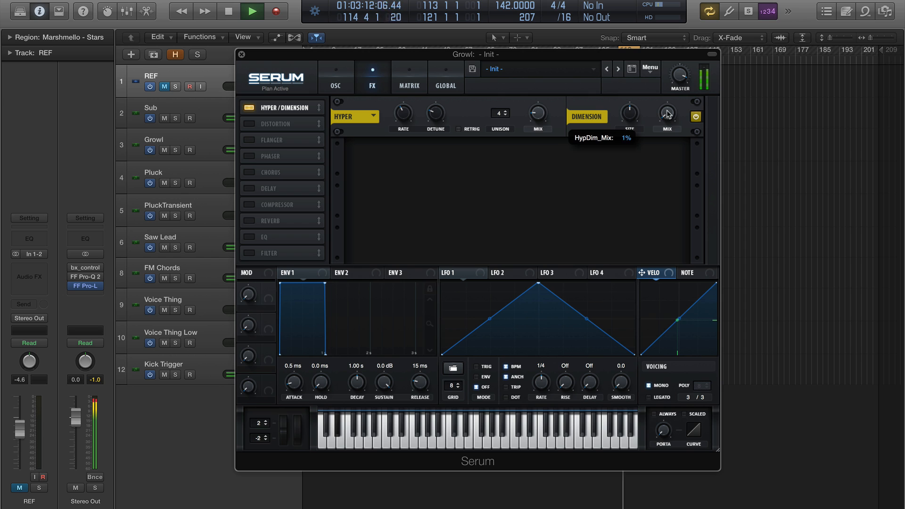
{"action": "mouse_move", "coordinate": [668, 103]}
{"action": "left_click_drag", "start_coordinate": [668, 96], "coordinate": [663, 63]}
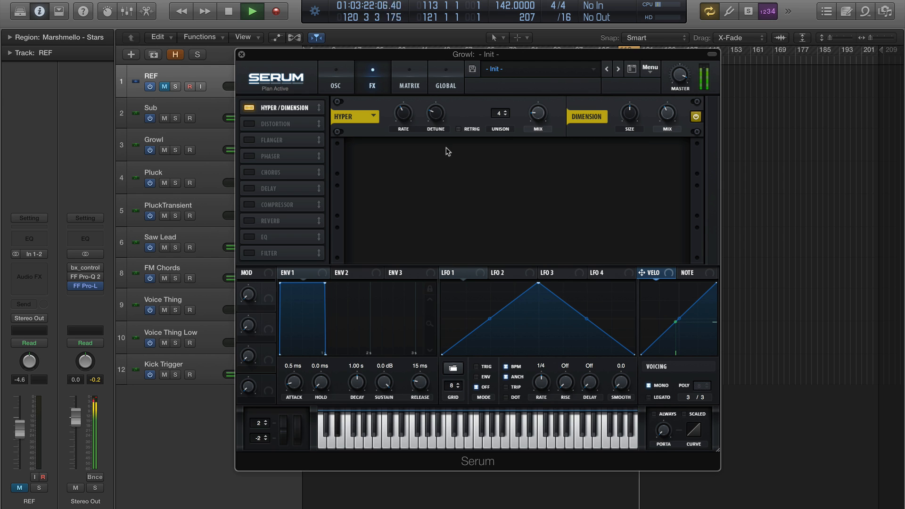
Solo the Growl track and compare its sound with the Hyper/Dimension effect bypassed and enabled.
{"action": "left_click", "coordinate": [176, 150]}
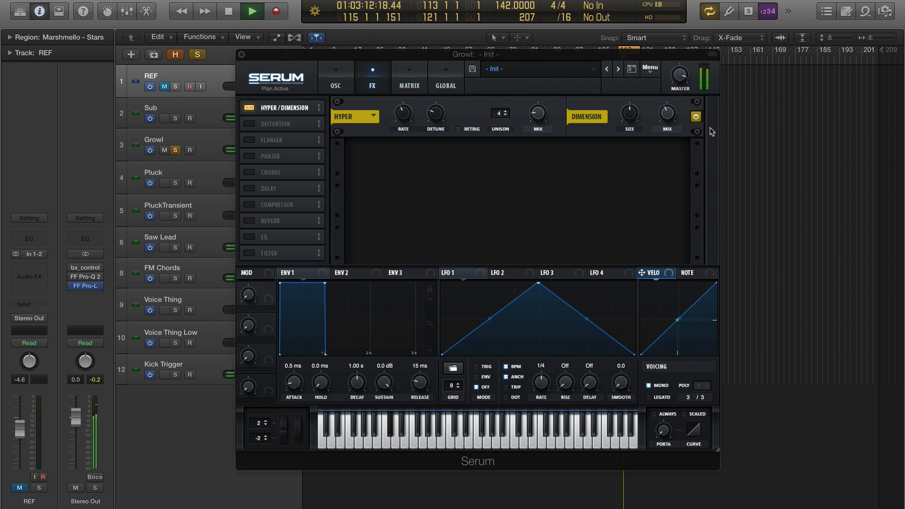
{"action": "left_click", "coordinate": [697, 119]}
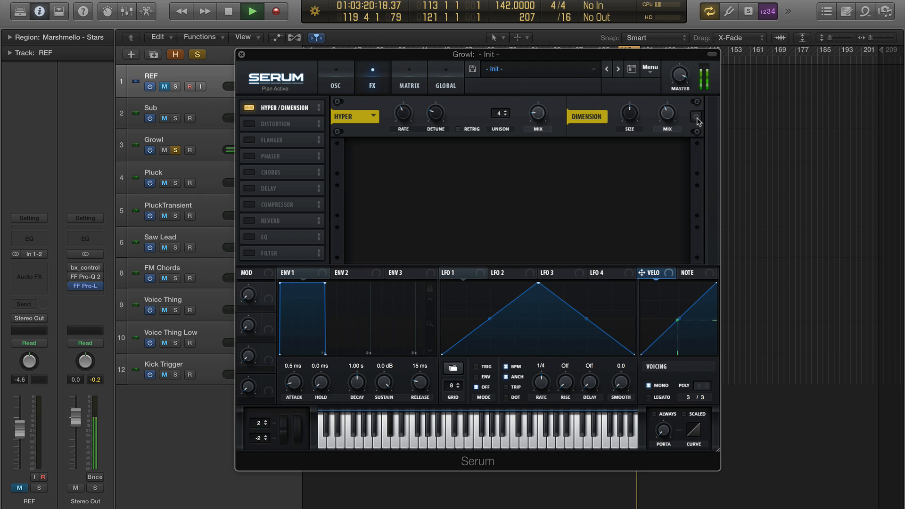
{"action": "left_click", "coordinate": [697, 118]}
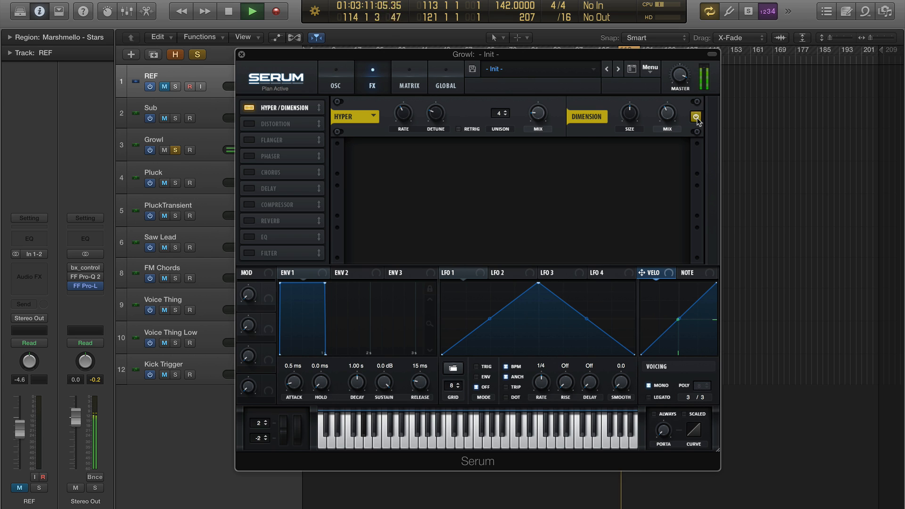
{"action": "key", "text": "space"}
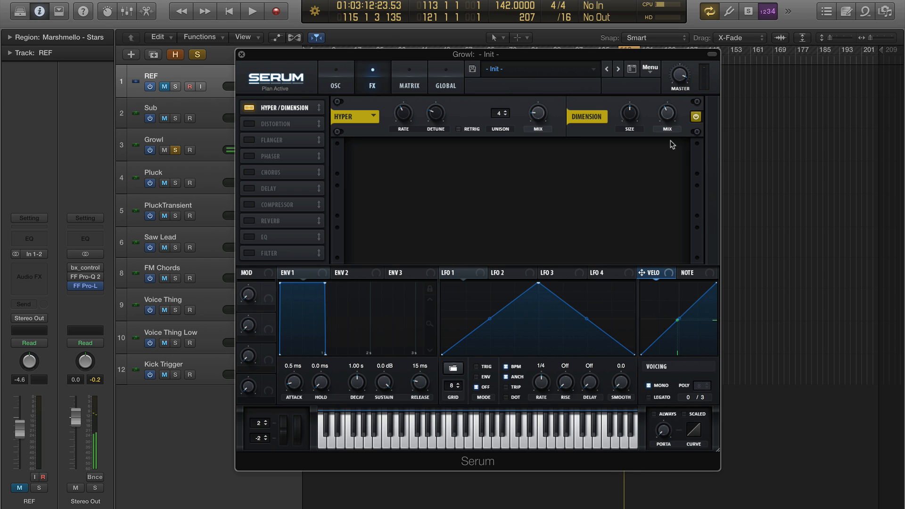
Enable the compressor in multiband mode and set its gain to 5.0 dB during playback.
{"action": "left_click", "coordinate": [250, 205]}
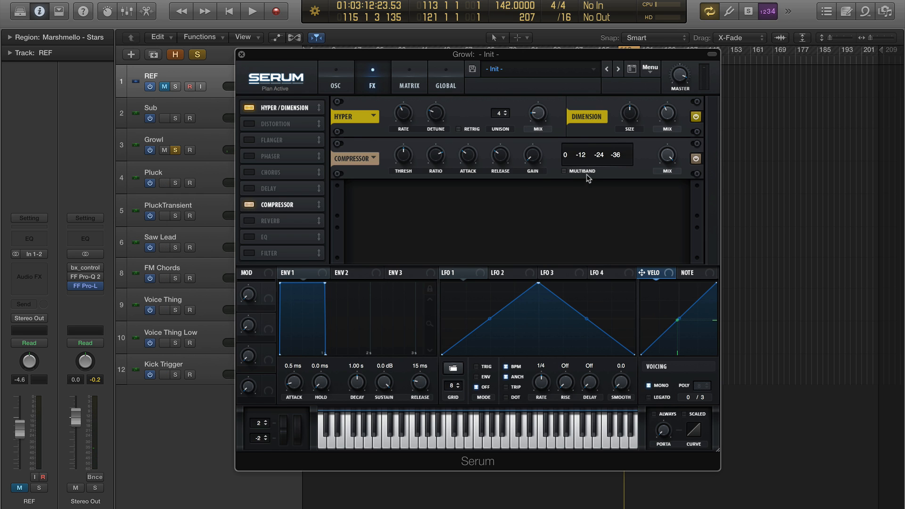
{"action": "left_click", "coordinate": [565, 172]}
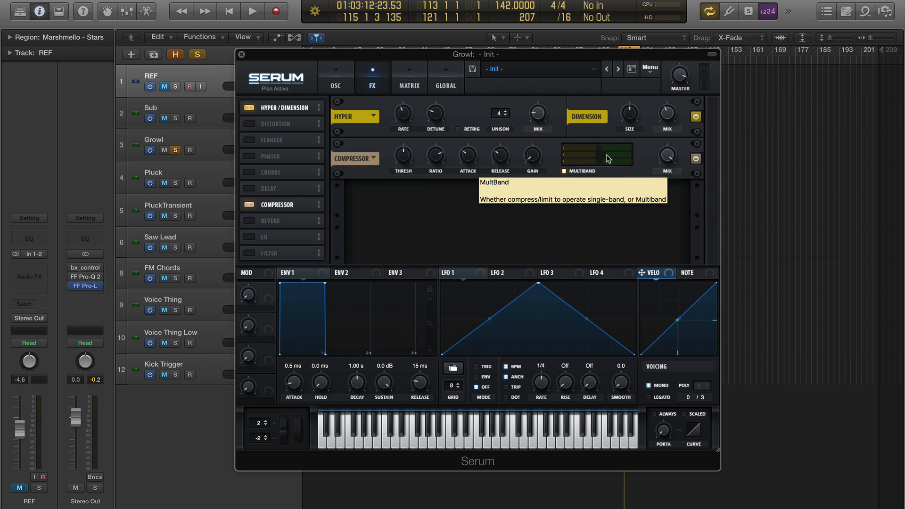
{"action": "key", "text": "space"}
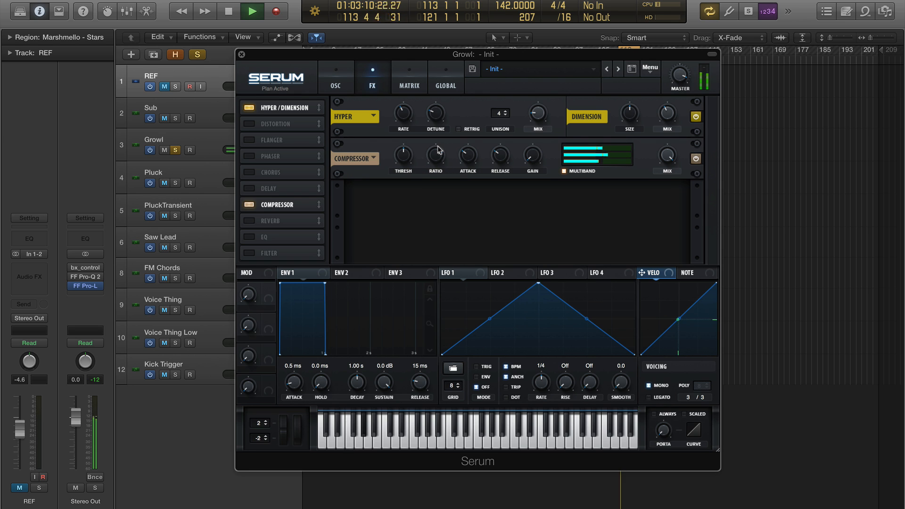
{"action": "mouse_move", "coordinate": [535, 159]}
{"action": "left_click_drag", "start_coordinate": [534, 157], "coordinate": [532, 135]}
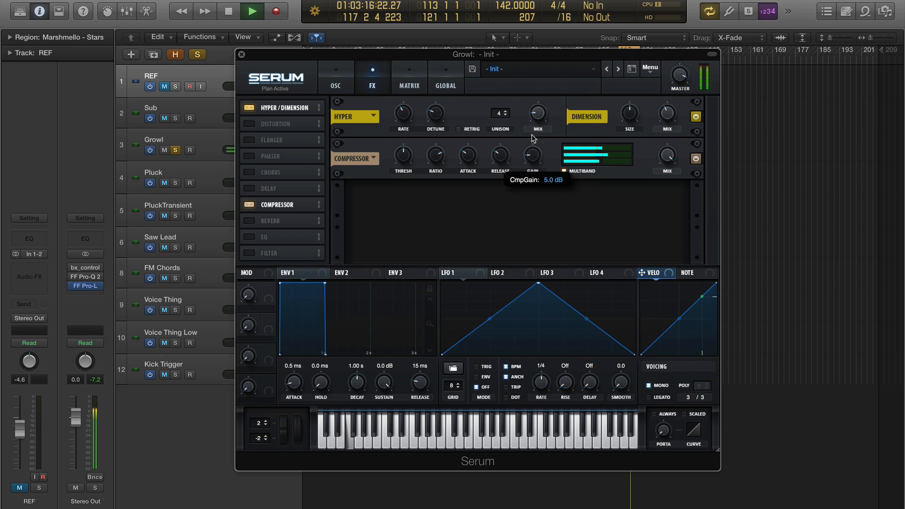
{"action": "mouse_move", "coordinate": [398, 161]}
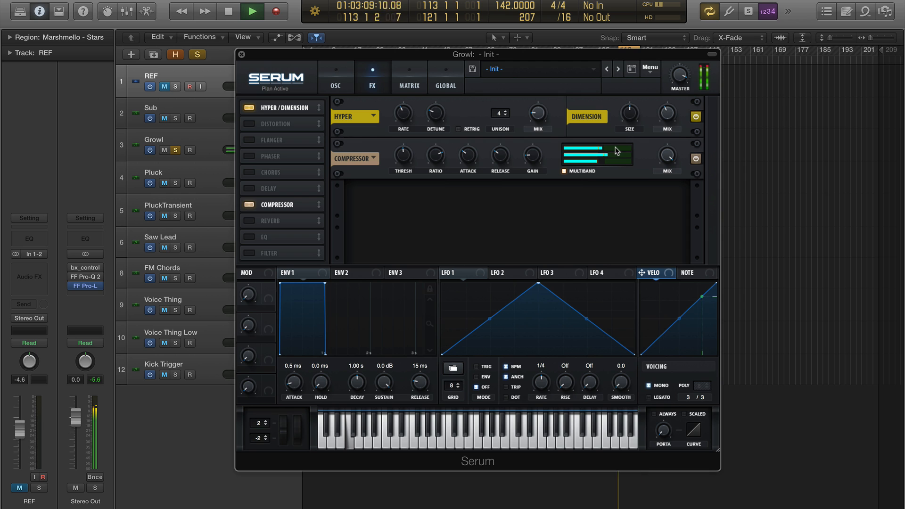
Solo the reference track during playback and alternate between it and the full mix to compare the sounds.
{"action": "left_click_drag", "start_coordinate": [615, 145], "coordinate": [607, 166]}
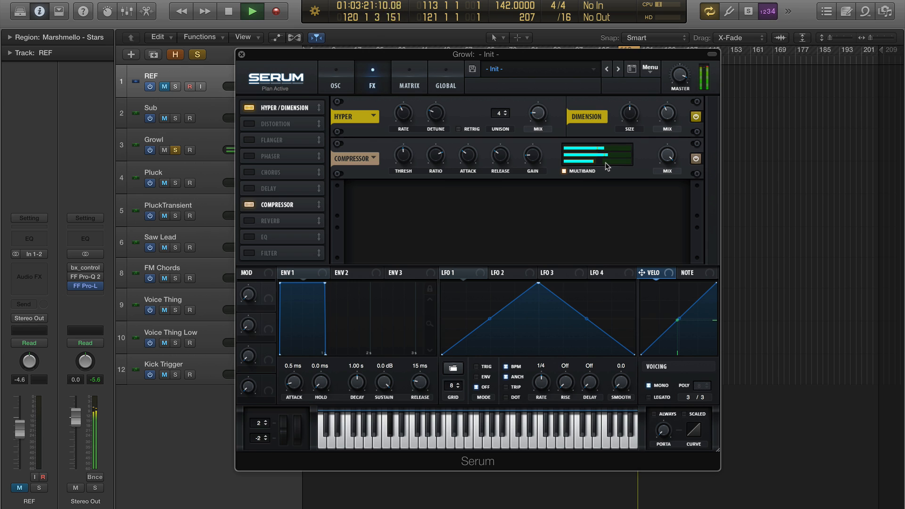
{"action": "key", "text": "space"}
{"action": "left_click", "coordinate": [175, 150]}
{"action": "left_click", "coordinate": [175, 86]}
{"action": "key", "text": "space"}
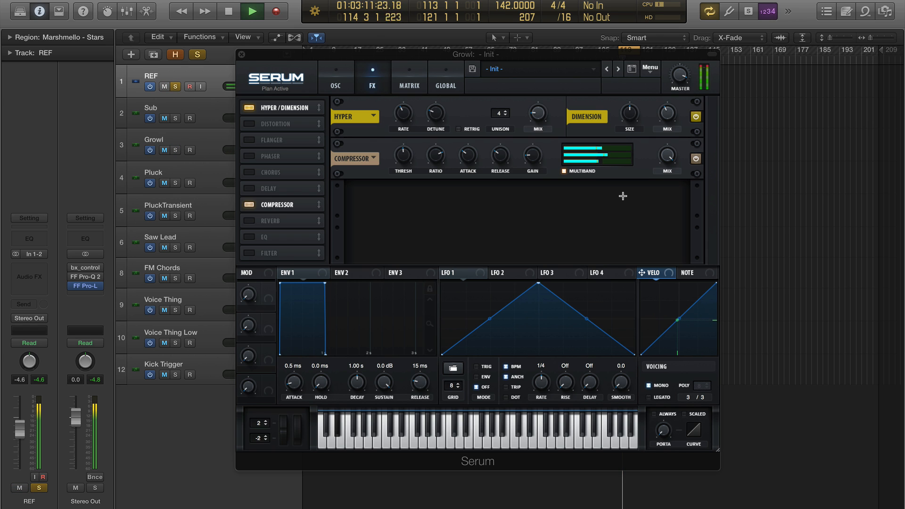
{"action": "key", "text": "ctrl+s"}
{"action": "key", "text": "ctrl+m"}
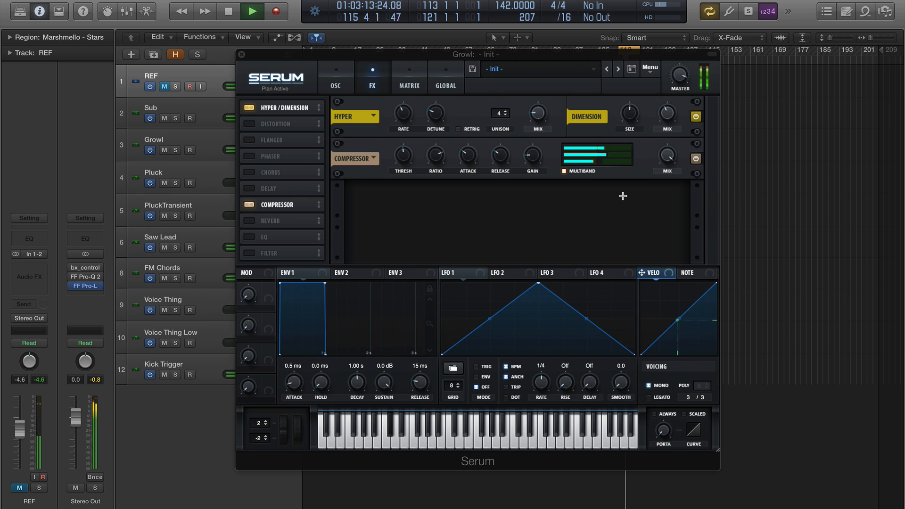
{"action": "key", "text": "ctrl+m"}
{"action": "key", "text": "ctrl+s"}
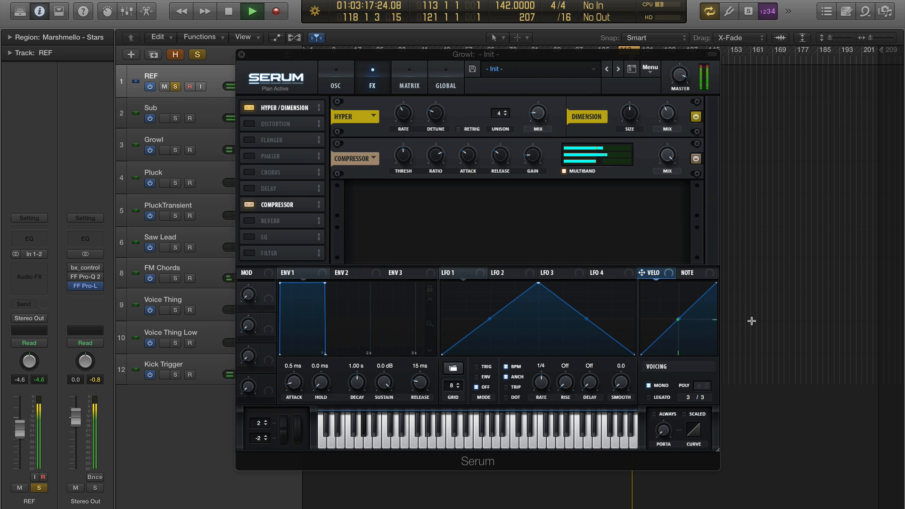
{"action": "key", "text": "ctrl+s"}
{"action": "key", "text": "ctrl+m"}
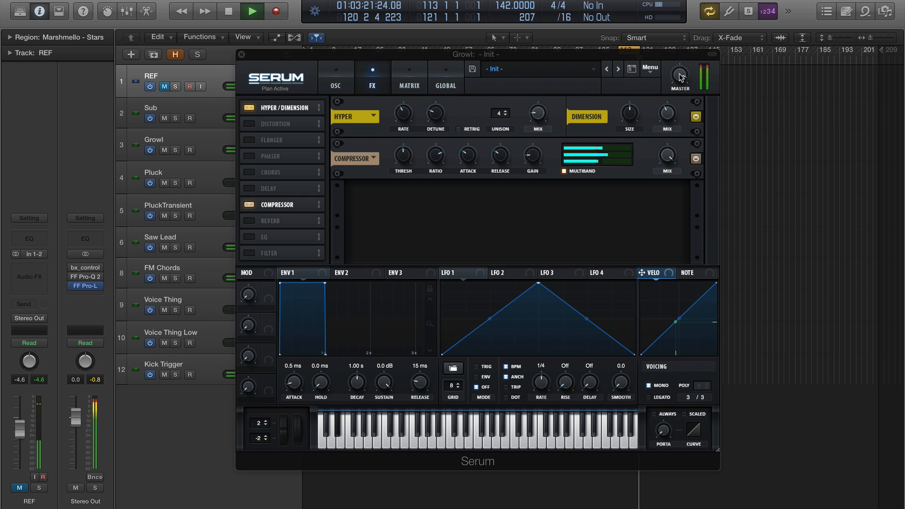
Lower the Growl patch's master volume during playback and compare the full mix with the reference track again.
{"action": "mouse_move", "coordinate": [682, 77]}
{"action": "left_click_drag", "start_coordinate": [682, 77], "coordinate": [682, 95]}
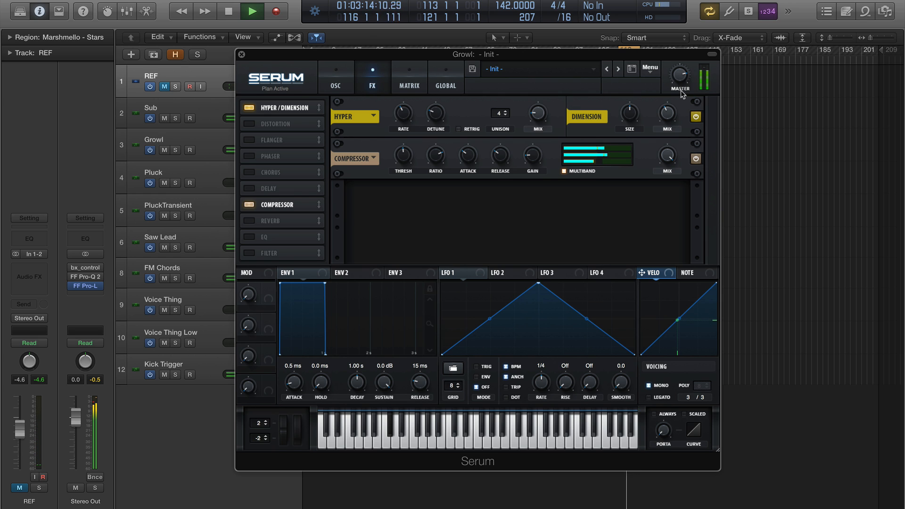
{"action": "key", "text": "m"}
{"action": "key", "text": "s"}
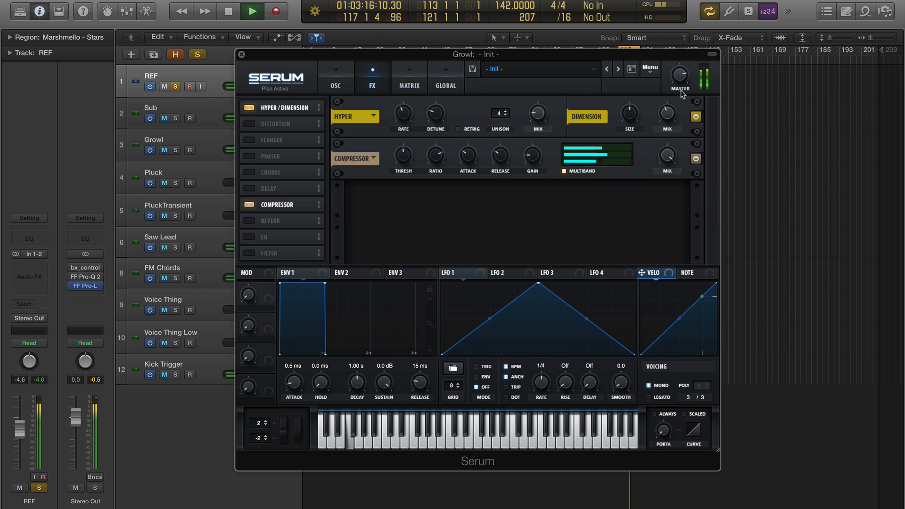
{"action": "key", "text": "s"}
{"action": "key", "text": "m"}
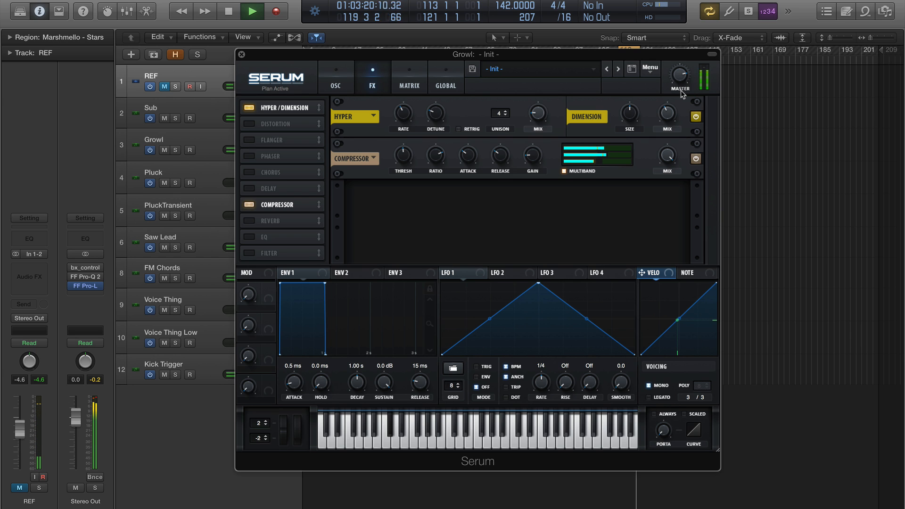
{"action": "key", "text": "m"}
{"action": "key", "text": "s"}
{"action": "key", "text": "s"}
{"action": "key", "text": "m"}
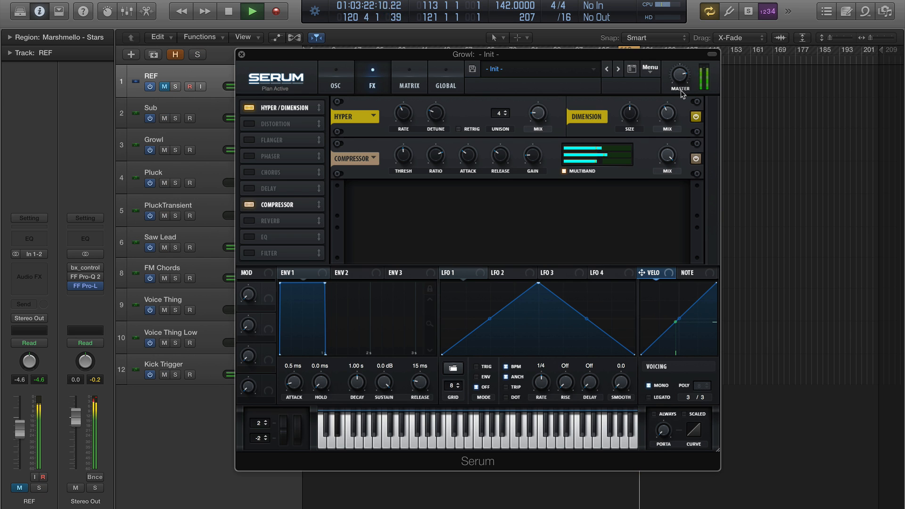
{"action": "key", "text": "space"}
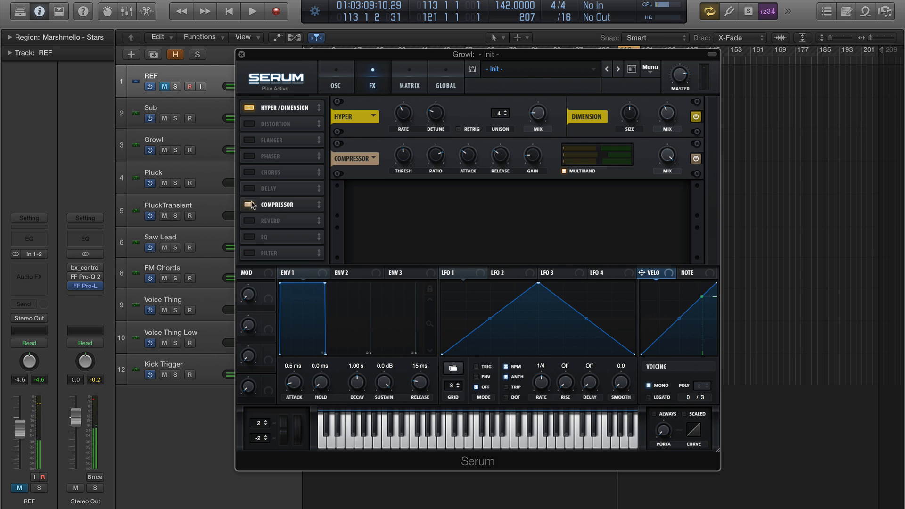
Enable the EQ on the Growl patch, switch its low band to a peak shape with 3.0 dB gain, and lower the band's Q.
{"action": "left_click", "coordinate": [250, 237]}
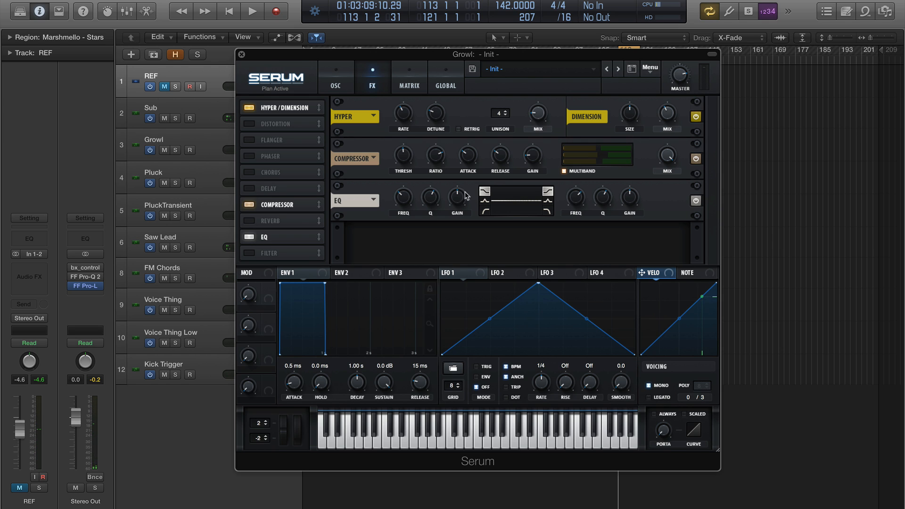
{"action": "left_click", "coordinate": [484, 202]}
{"action": "mouse_move", "coordinate": [461, 198]}
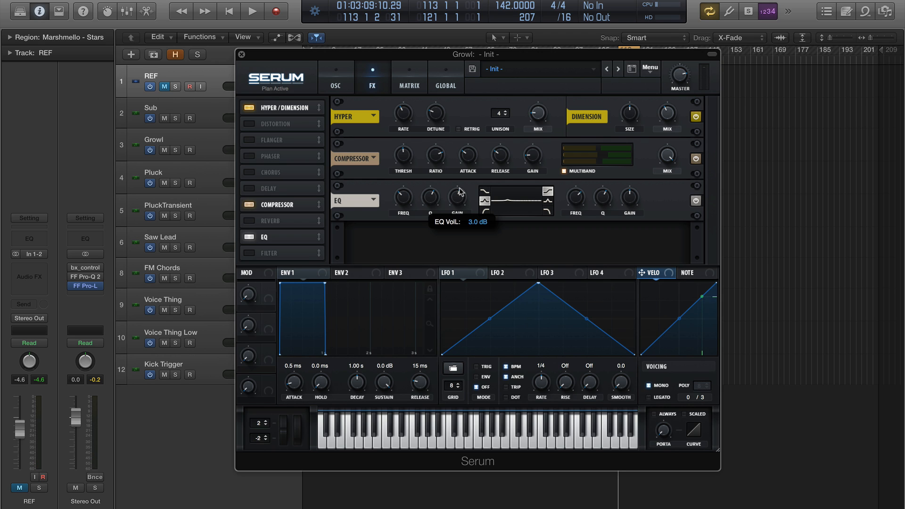
{"action": "key", "text": "space"}
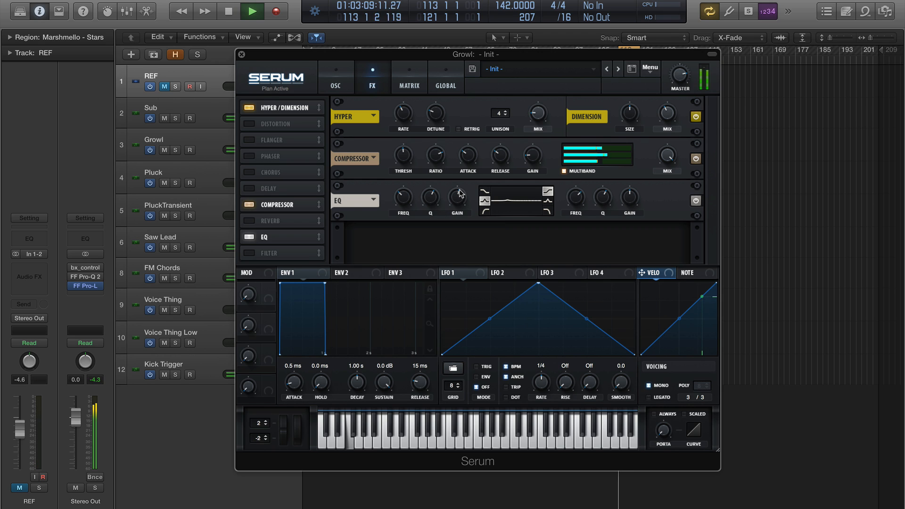
{"action": "mouse_move", "coordinate": [410, 202]}
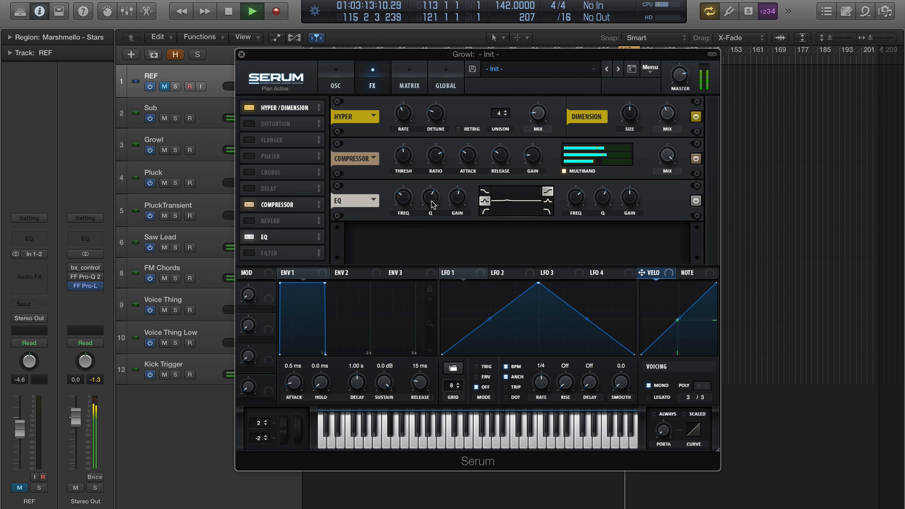
{"action": "left_click_drag", "start_coordinate": [434, 206], "coordinate": [434, 227]}
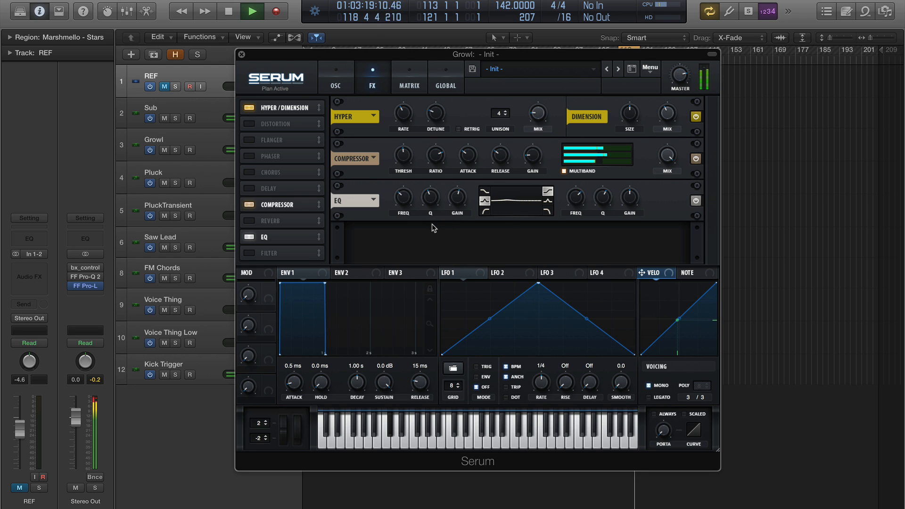
Solo the Growl track and compare its sound with the EQ bypassed and enabled.
{"action": "left_click", "coordinate": [175, 150]}
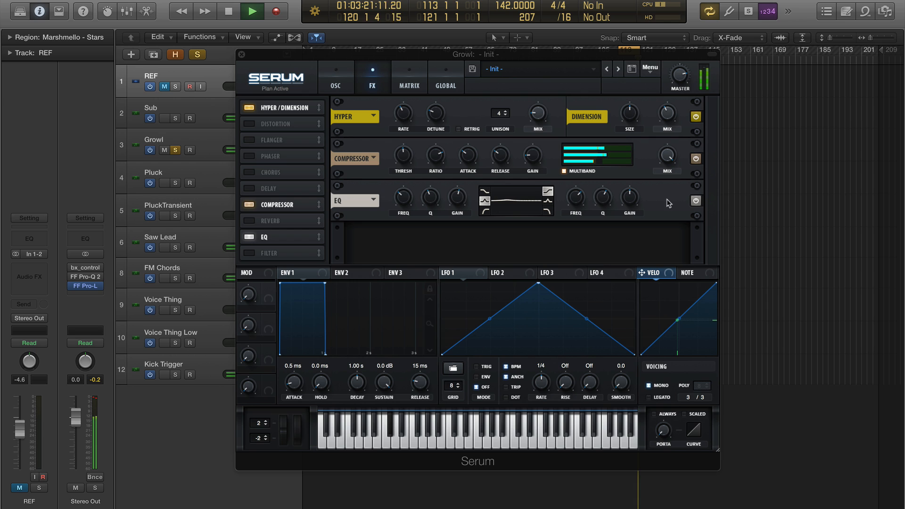
{"action": "left_click", "coordinate": [698, 202]}
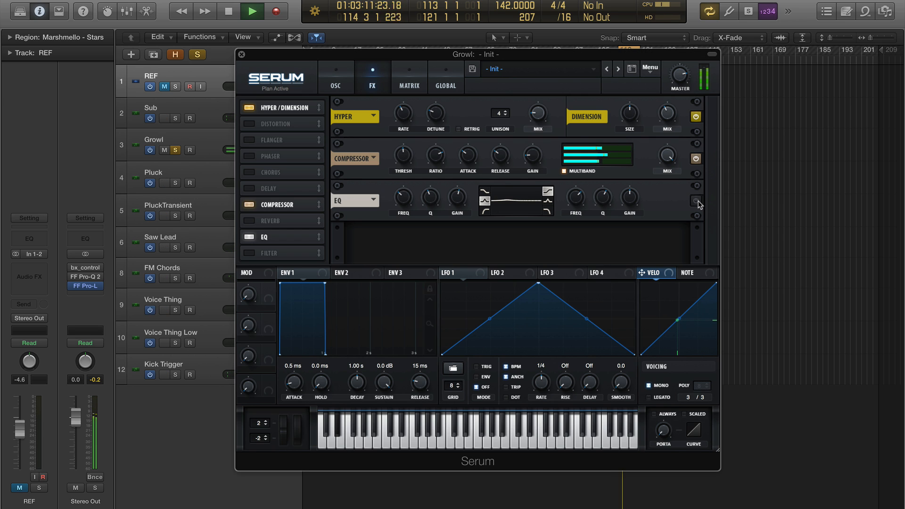
{"action": "left_click", "coordinate": [698, 202]}
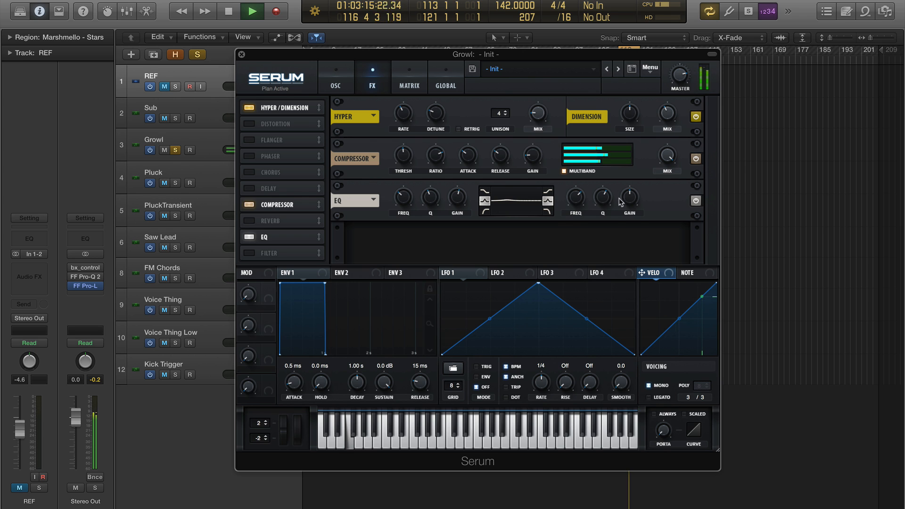
Switch the EQ's high band to a peak shape and raise its gain while the soloed Growl plays.
{"action": "mouse_move", "coordinate": [632, 199]}
{"action": "scroll", "coordinate": [634, 202], "scroll_direction": "up", "scroll_amount": 3}
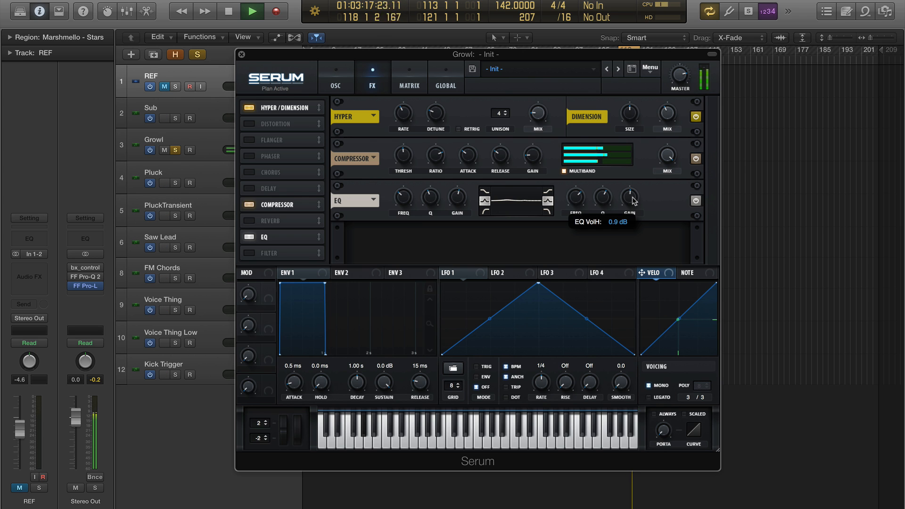
{"action": "scroll", "coordinate": [634, 201], "scroll_direction": "up", "scroll_amount": 2}
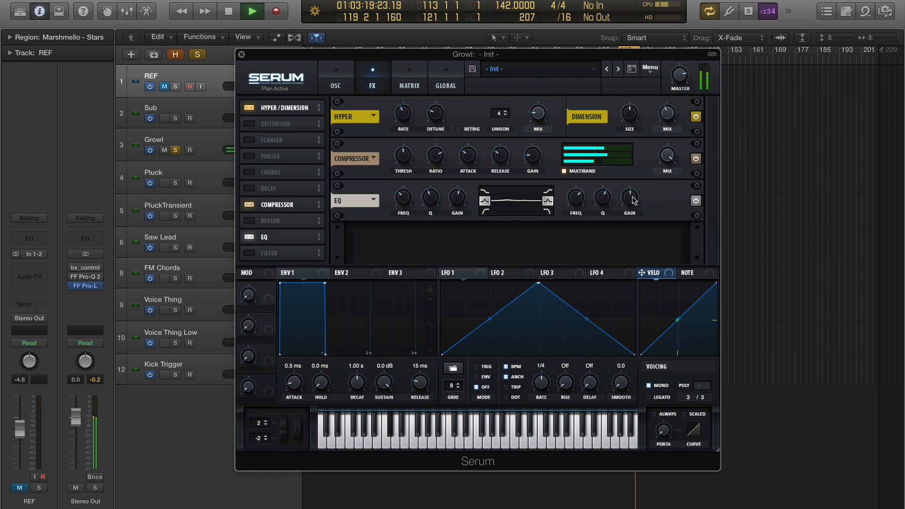
{"action": "scroll", "coordinate": [632, 204], "scroll_direction": "up", "scroll_amount": 3}
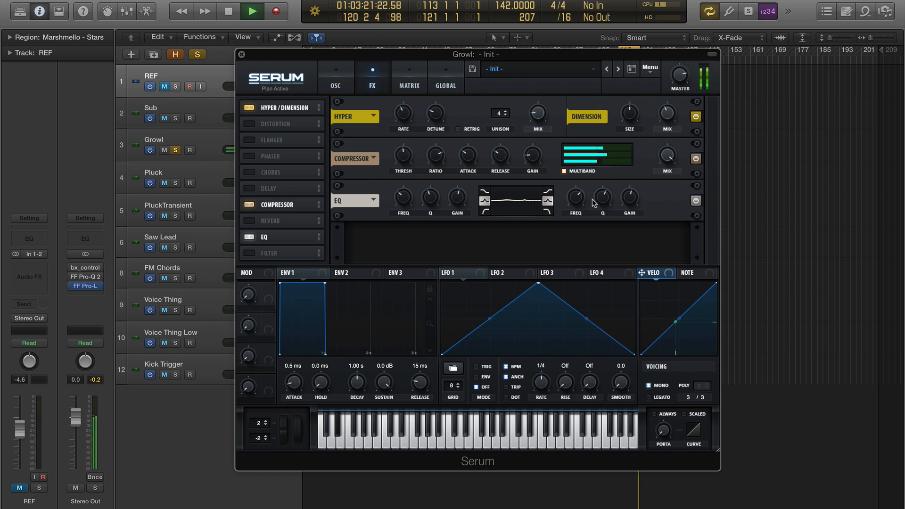
Set the EQ high band's frequency to about 929 Hz, lower its Q and fine-tune its gain, and stop playback after a bypass comparison.
{"action": "left_click_drag", "start_coordinate": [576, 206], "coordinate": [580, 218]}
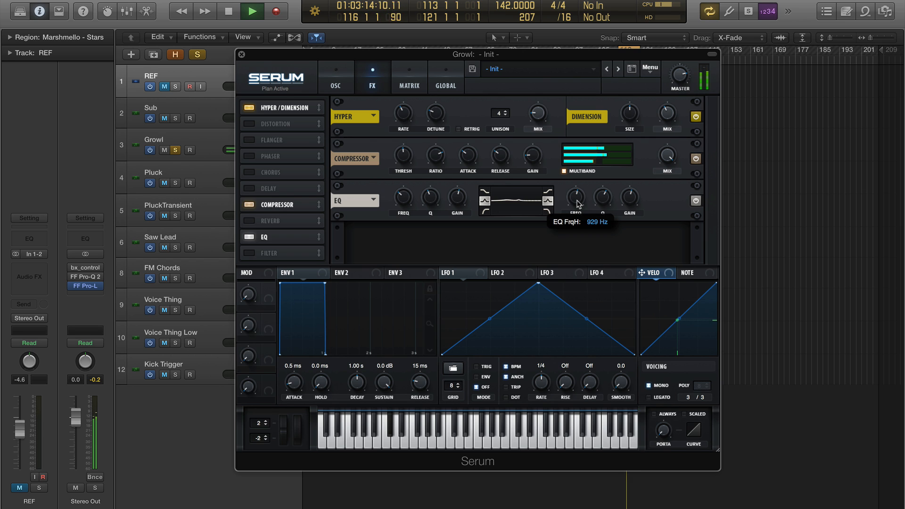
{"action": "left_click_drag", "start_coordinate": [578, 204], "coordinate": [580, 206]}
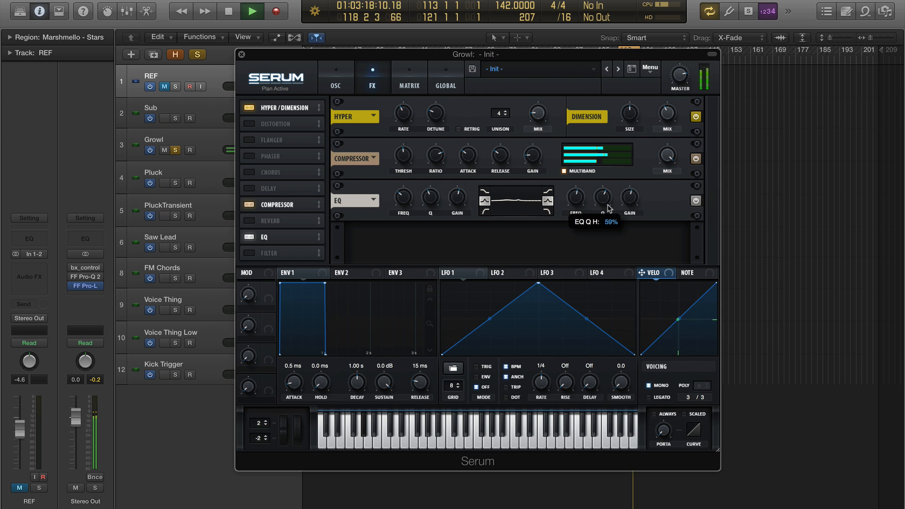
{"action": "left_click_drag", "start_coordinate": [610, 209], "coordinate": [614, 227]}
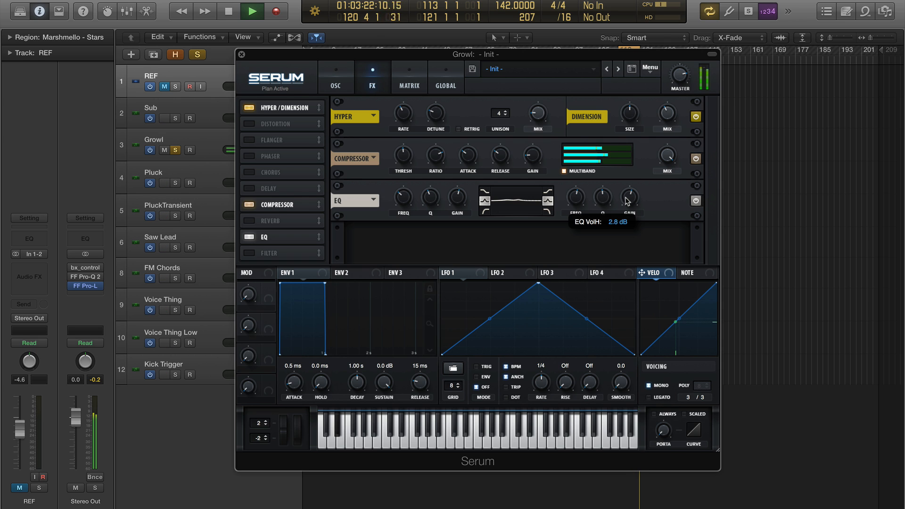
{"action": "left_click_drag", "start_coordinate": [630, 196], "coordinate": [634, 214]}
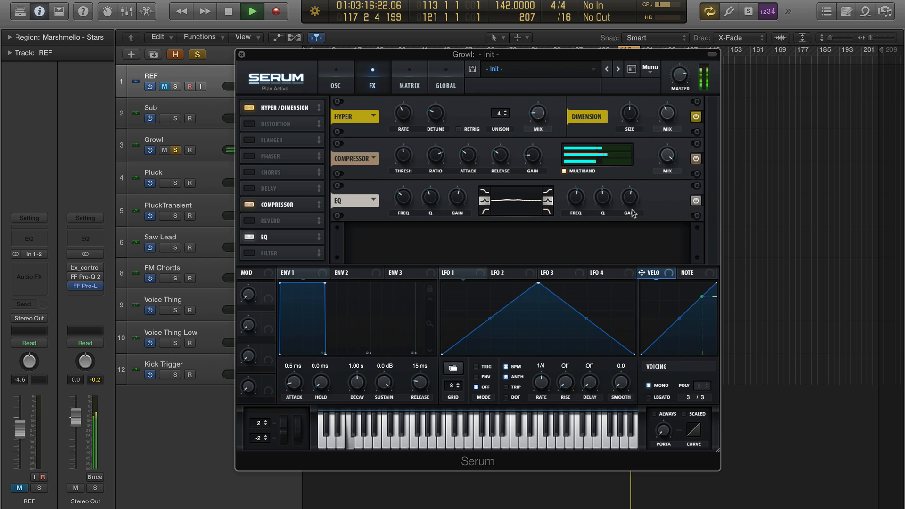
{"action": "left_click", "coordinate": [698, 203]}
{"action": "key", "text": "space"}
Return to the oscillator page and fine-tune oscillator A's FM (From B) warp to 76% during playback.
{"action": "left_click", "coordinate": [340, 86]}
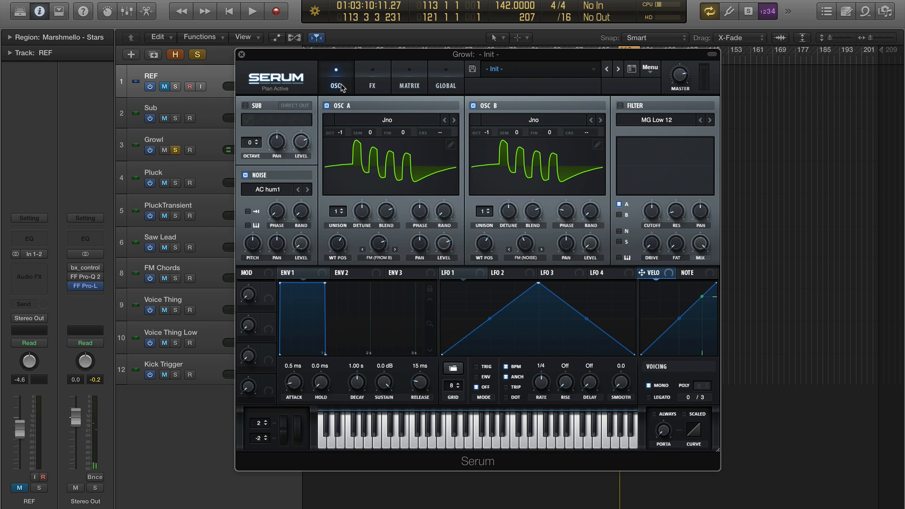
{"action": "left_click_drag", "start_coordinate": [448, 60], "coordinate": [498, 27]}
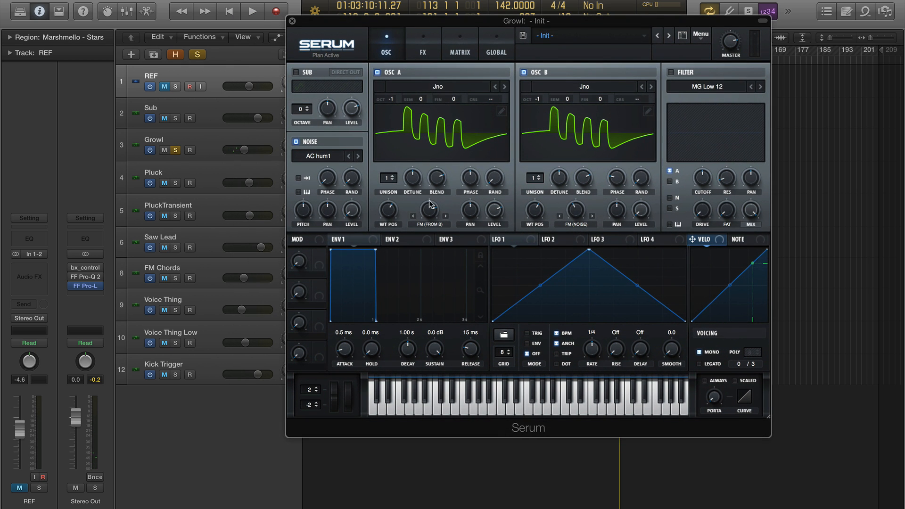
{"action": "mouse_move", "coordinate": [429, 205]}
{"action": "left_mouse_down"}
{"action": "mouse_move", "coordinate": [434, 220]}
{"action": "mouse_move", "coordinate": [439, 211]}
{"action": "left_mouse_up"}
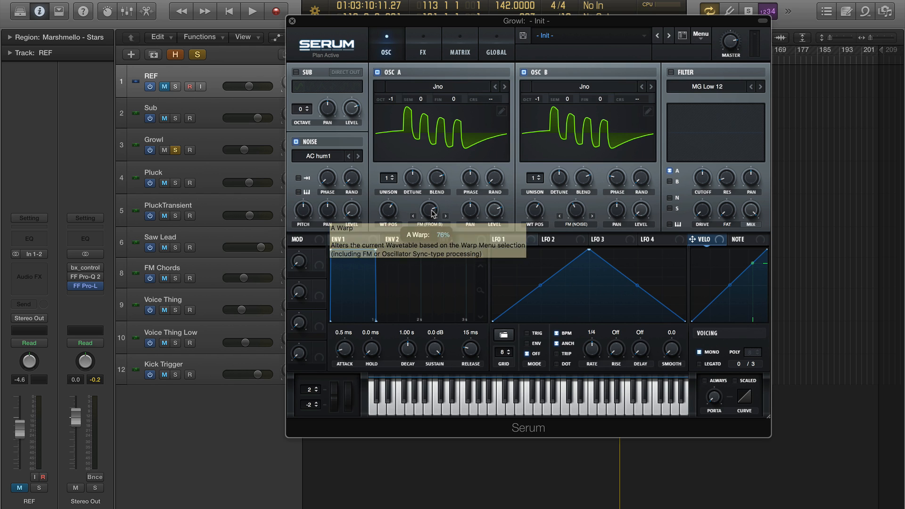
{"action": "mouse_move", "coordinate": [433, 214]}
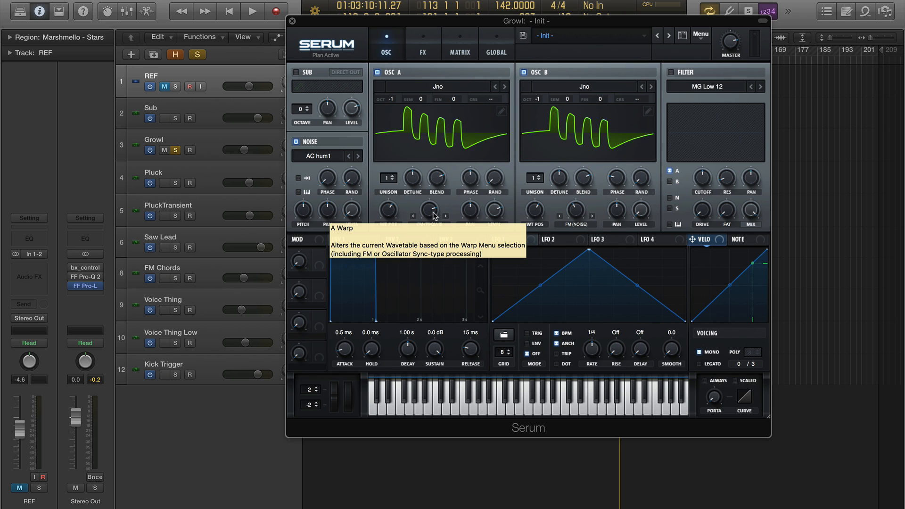
{"action": "key", "text": "space"}
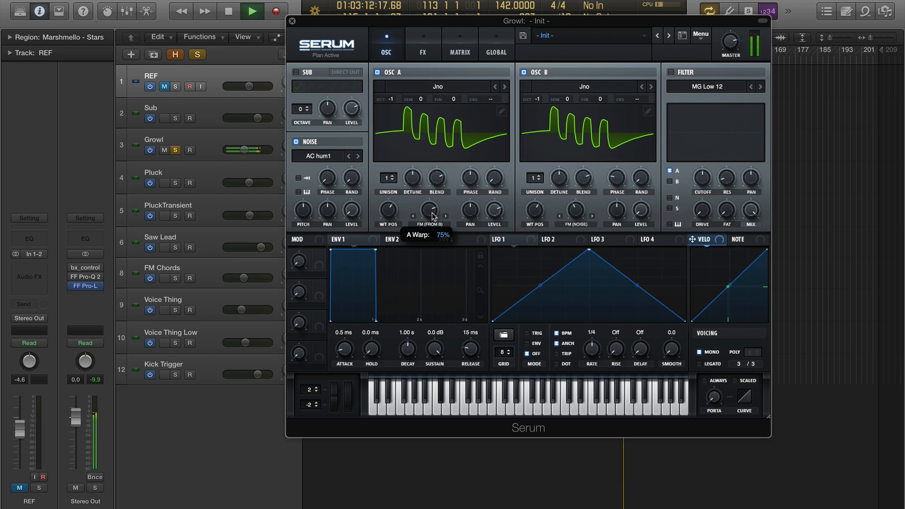
{"action": "scroll", "coordinate": [432, 215], "scroll_direction": "down", "scroll_amount": 1}
{"action": "scroll", "coordinate": [432, 215], "scroll_direction": "up", "scroll_amount": 1}
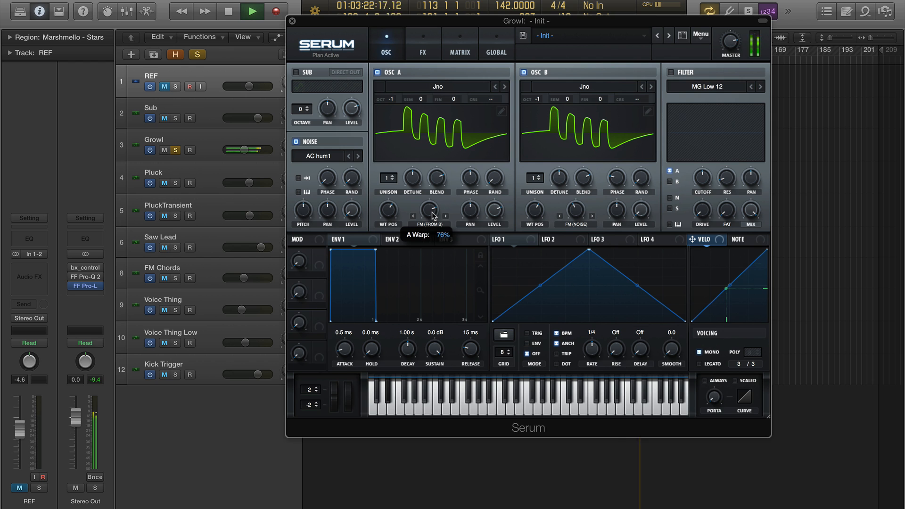
Solo the reference track to compare it with the Growl, and stop playback.
{"action": "left_click", "coordinate": [176, 86]}
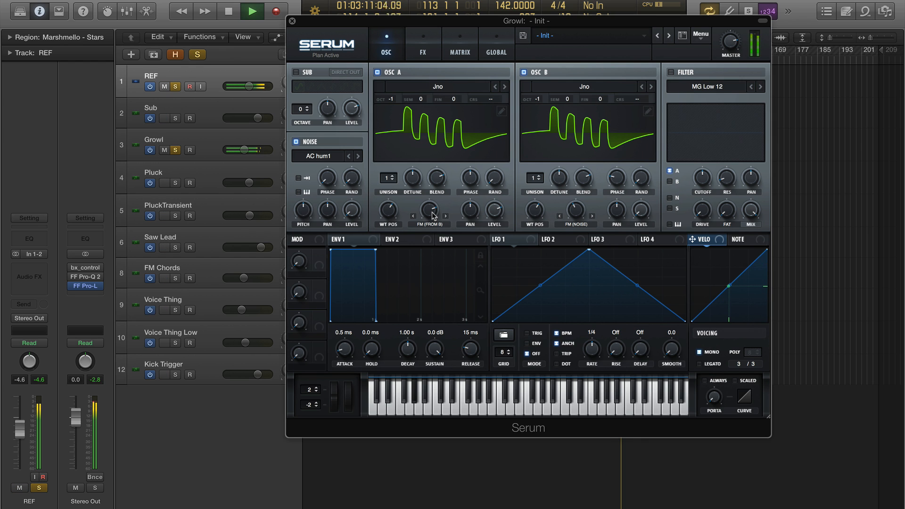
{"action": "left_click", "coordinate": [175, 150]}
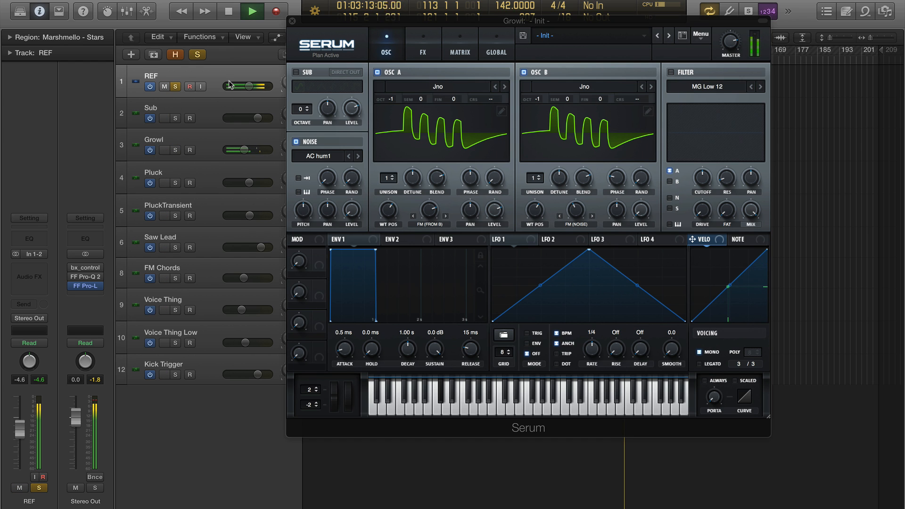
{"action": "key", "text": "space"}
{"action": "left_click_drag", "start_coordinate": [471, 21], "coordinate": [474, 65]}
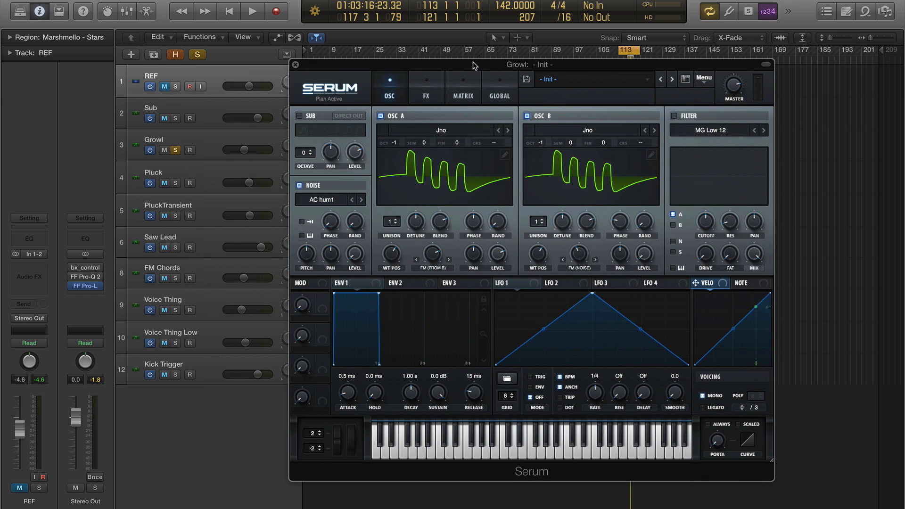
Open the Sub track's Serum, reset it to the Init preset and solo the track.
{"action": "left_click", "coordinate": [185, 126]}
{"action": "left_click", "coordinate": [661, 71]}
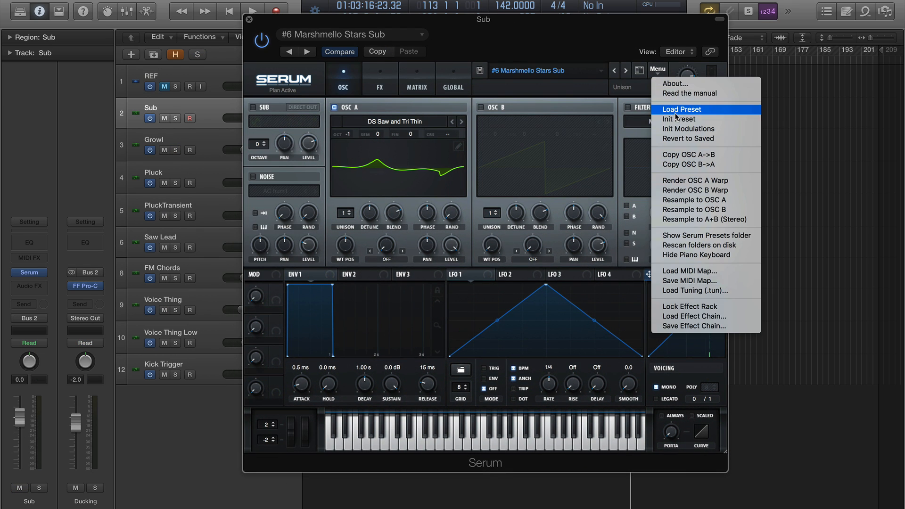
{"action": "left_click", "coordinate": [701, 48]}
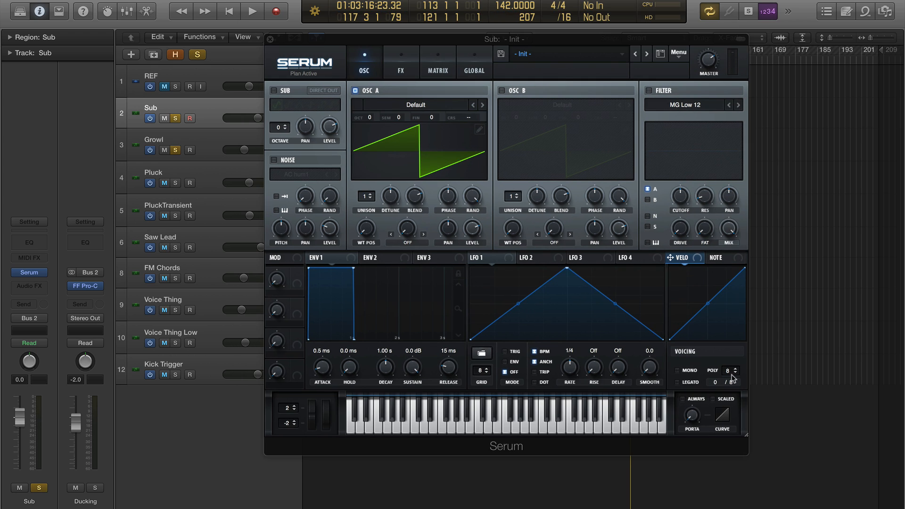
Enable mono voicing for the Sub patch and set oscillator A's octave to -1.
{"action": "left_click", "coordinate": [678, 371]}
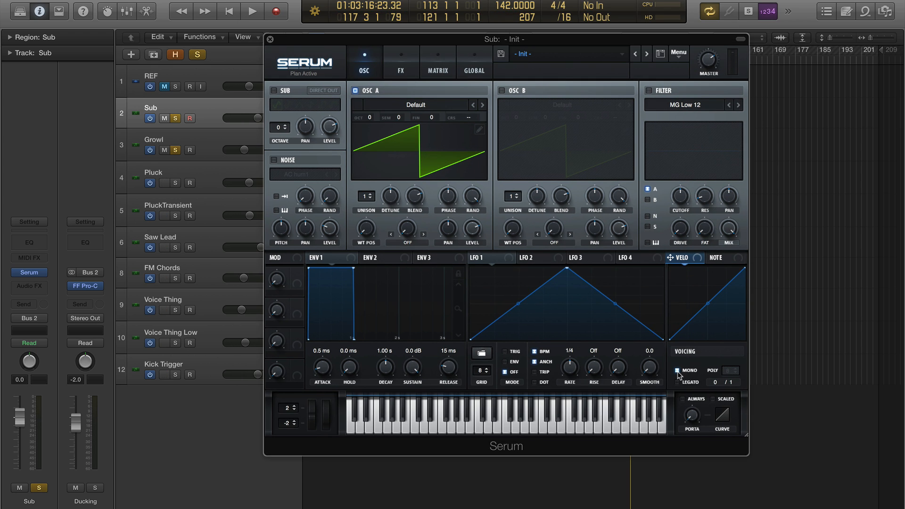
{"action": "mouse_move", "coordinate": [474, 199]}
{"action": "left_click_drag", "start_coordinate": [369, 118], "coordinate": [371, 134]}
Play the Sub with and without the Growl soloed, leave the Growl's solo off, and stop playback.
{"action": "key", "text": "space"}
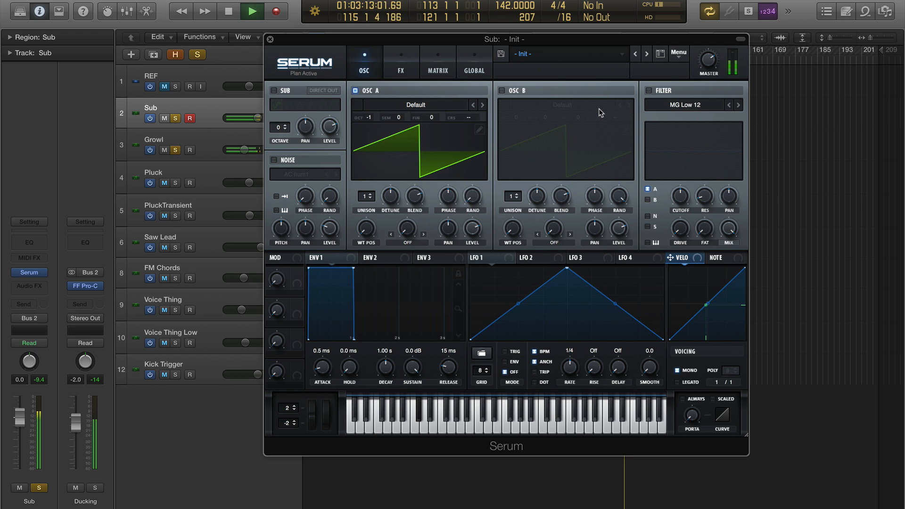
{"action": "left_click", "coordinate": [175, 150]}
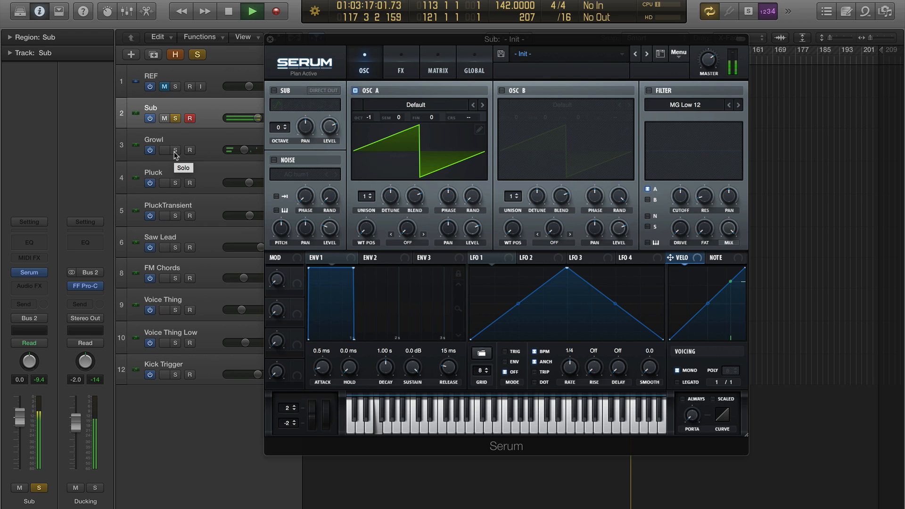
{"action": "left_click", "coordinate": [175, 150]}
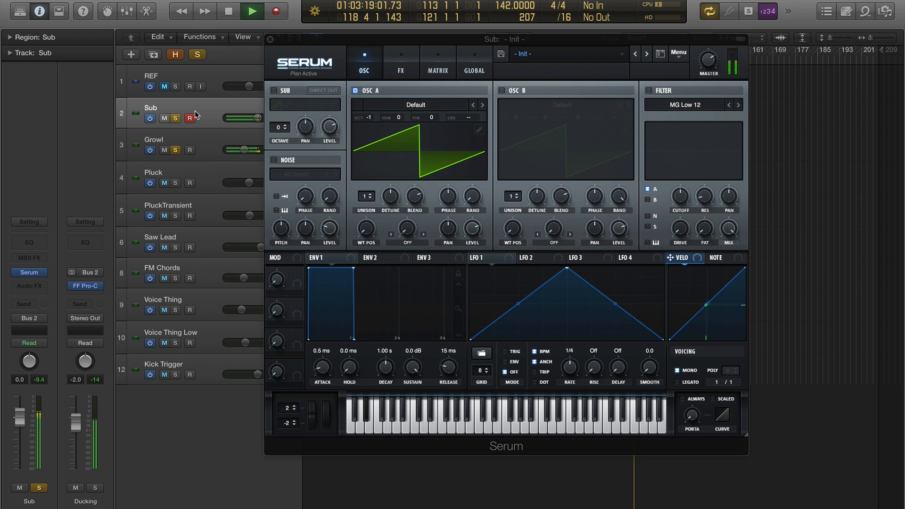
{"action": "left_click", "coordinate": [175, 150]}
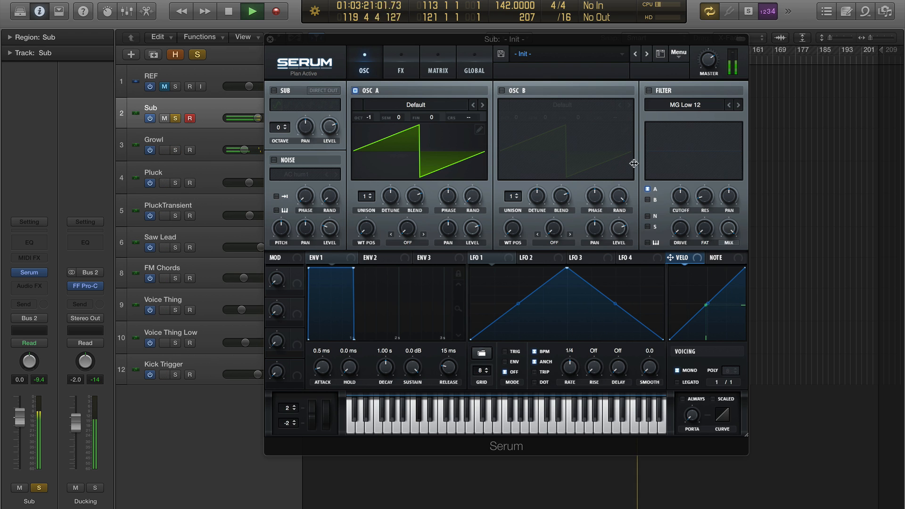
{"action": "key", "text": "space"}
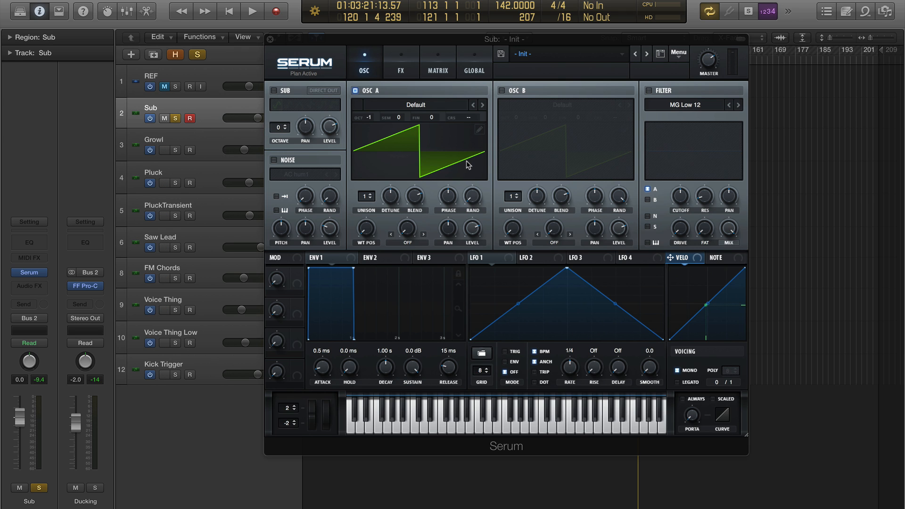
Load the Analog wavetable DS Saw and Tri into oscillator A, set its wavetable position to 2, and audition the sound.
{"action": "left_click", "coordinate": [424, 111]}
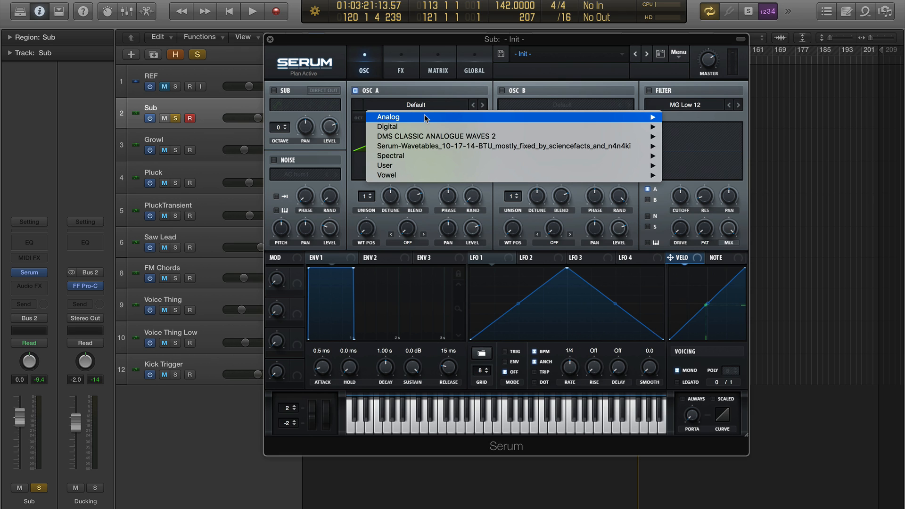
{"action": "mouse_move", "coordinate": [425, 116]}
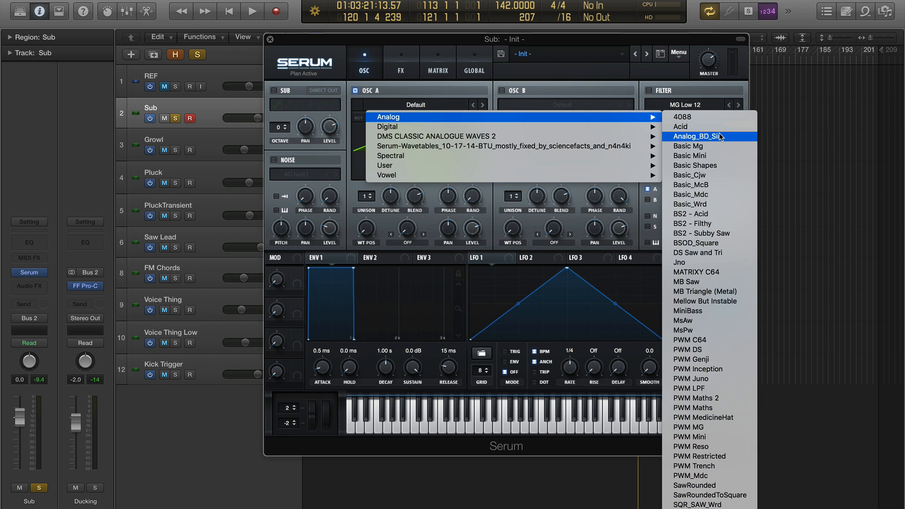
{"action": "left_click", "coordinate": [720, 254]}
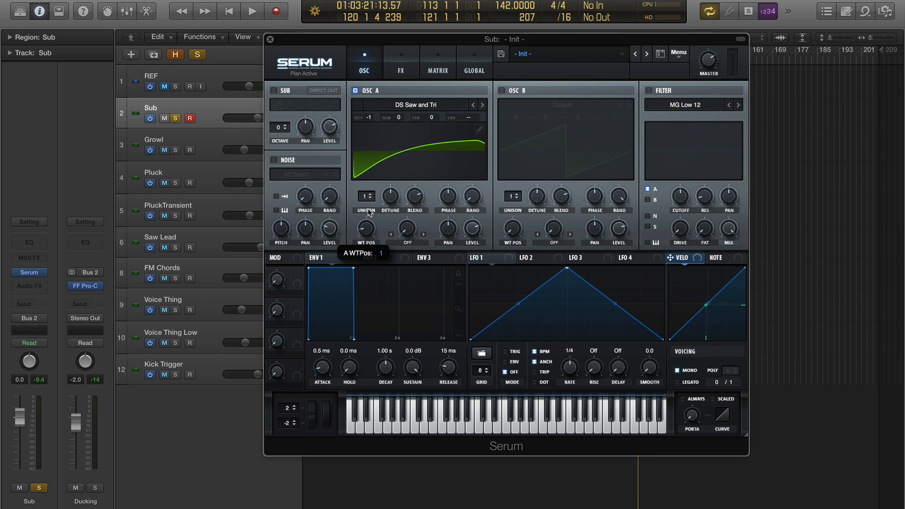
{"action": "left_click_drag", "start_coordinate": [371, 200], "coordinate": [371, 185]}
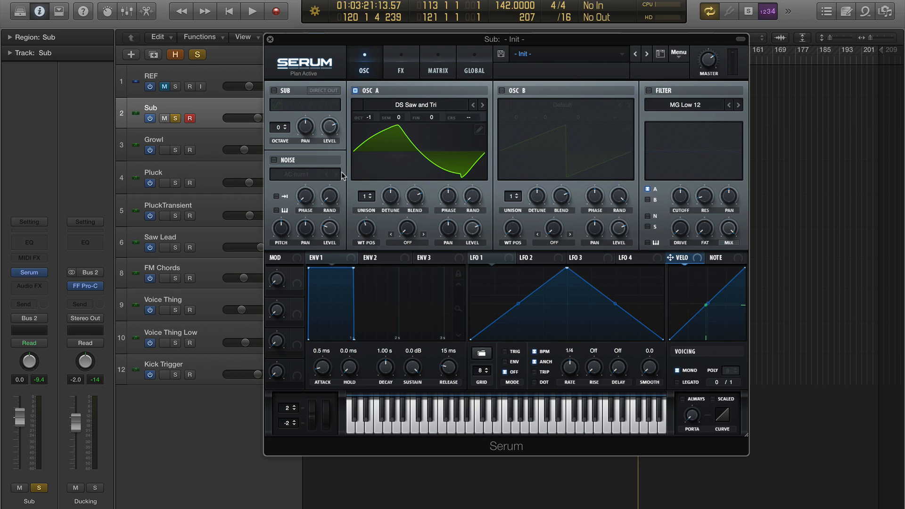
{"action": "key", "text": "space"}
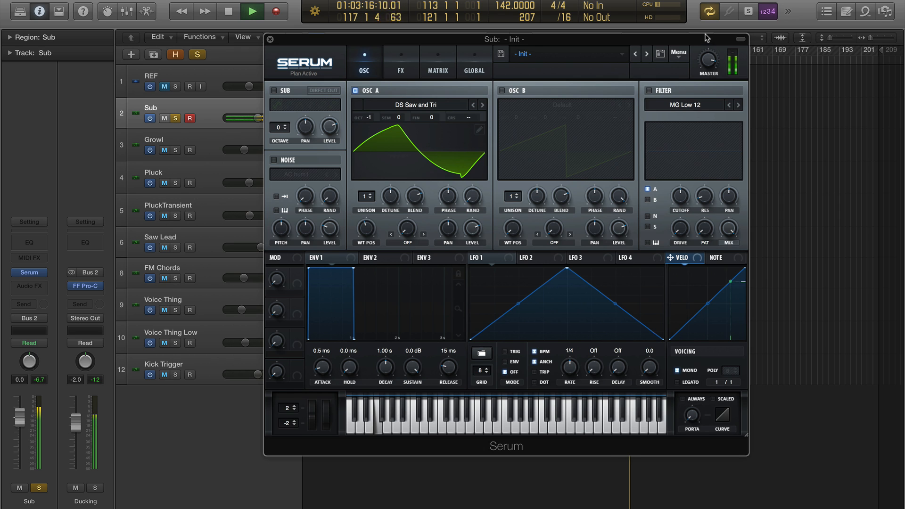
{"action": "mouse_move", "coordinate": [712, 66]}
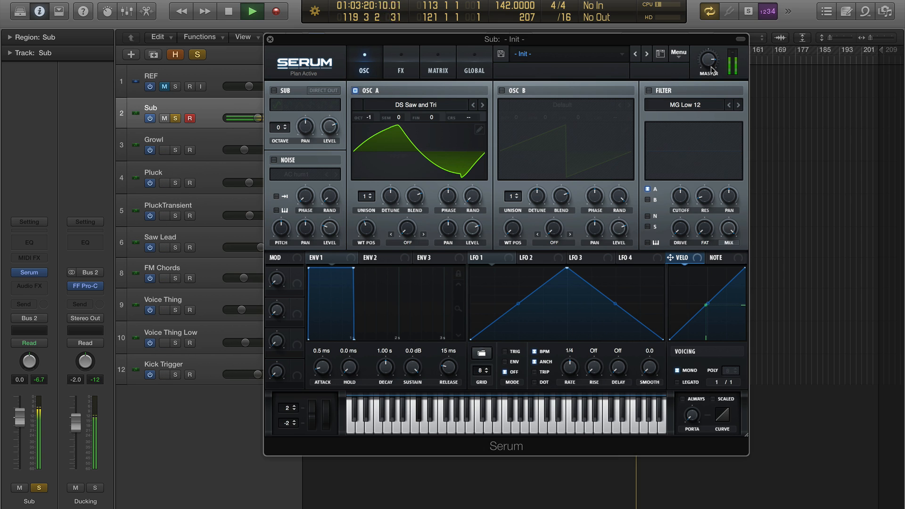
{"action": "key", "text": "space"}
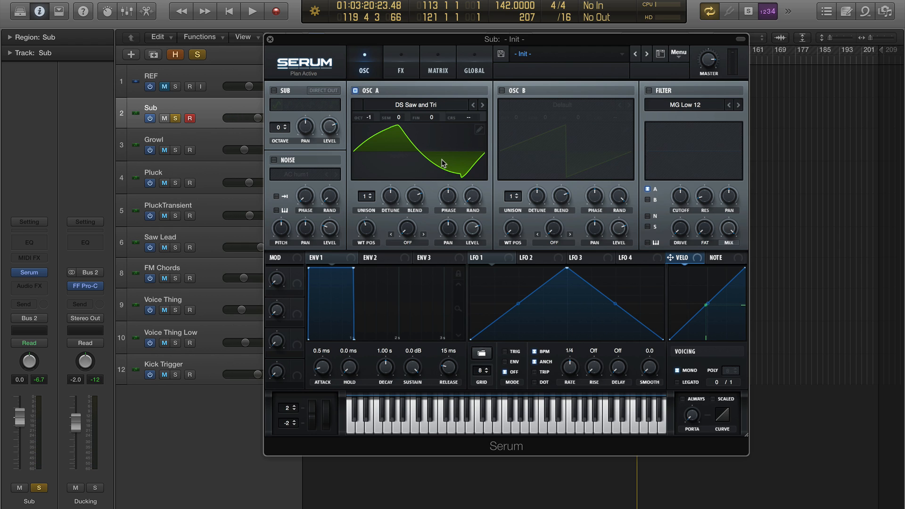
Lower the first harmonic of oscillator A's wavetable frame 2 in the table editor, audition it, and return to the oscillator page.
{"action": "left_click", "coordinate": [479, 130]}
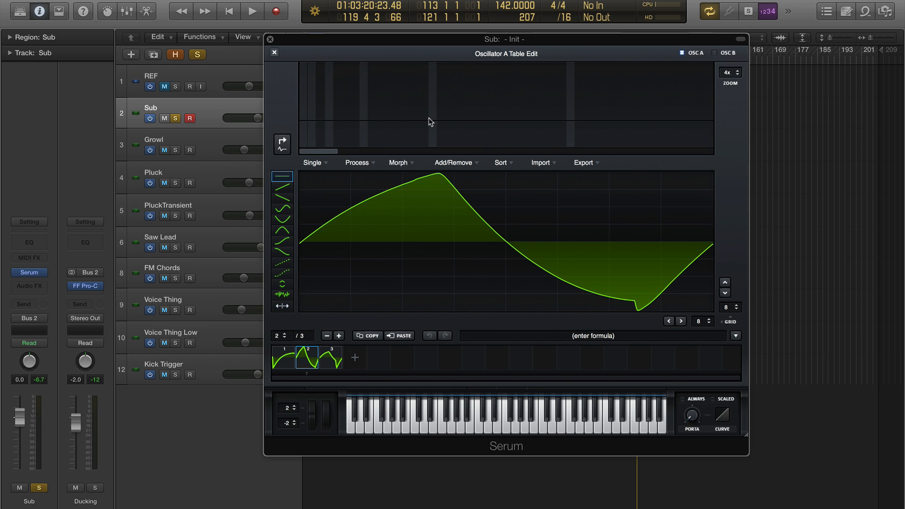
{"action": "left_click", "coordinate": [281, 145]}
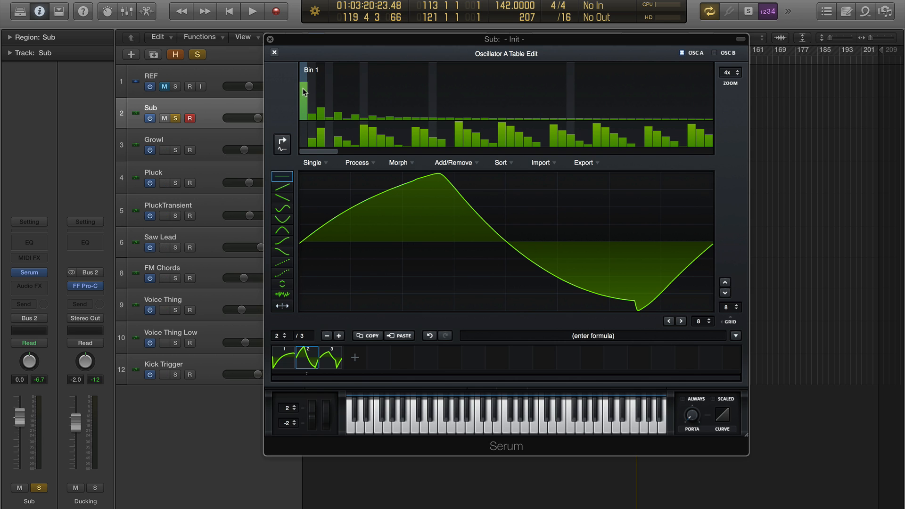
{"action": "left_click_drag", "start_coordinate": [304, 88], "coordinate": [304, 113]}
{"action": "key", "text": "space"}
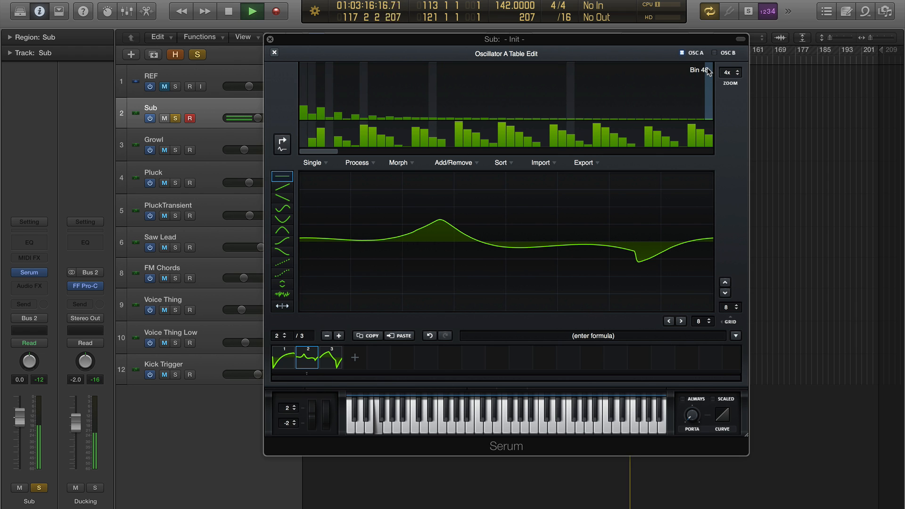
{"action": "left_click", "coordinate": [275, 53]}
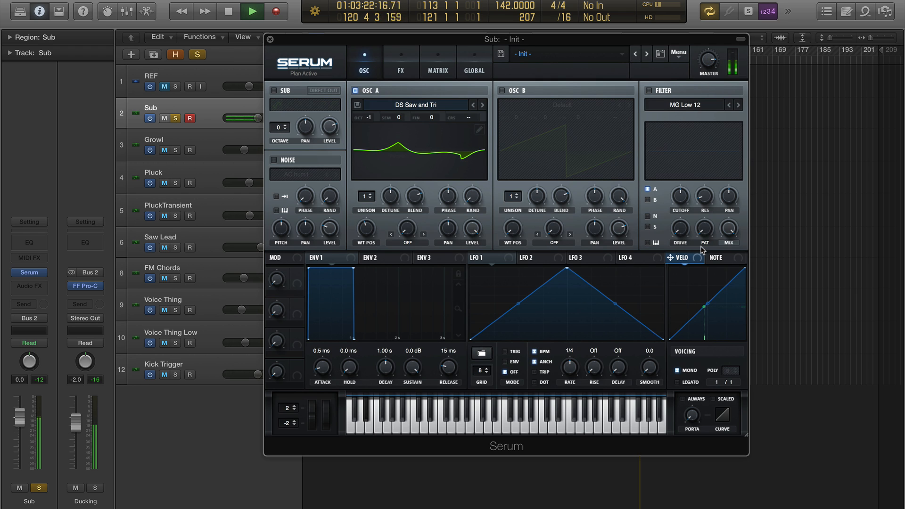
{"action": "key", "text": "space"}
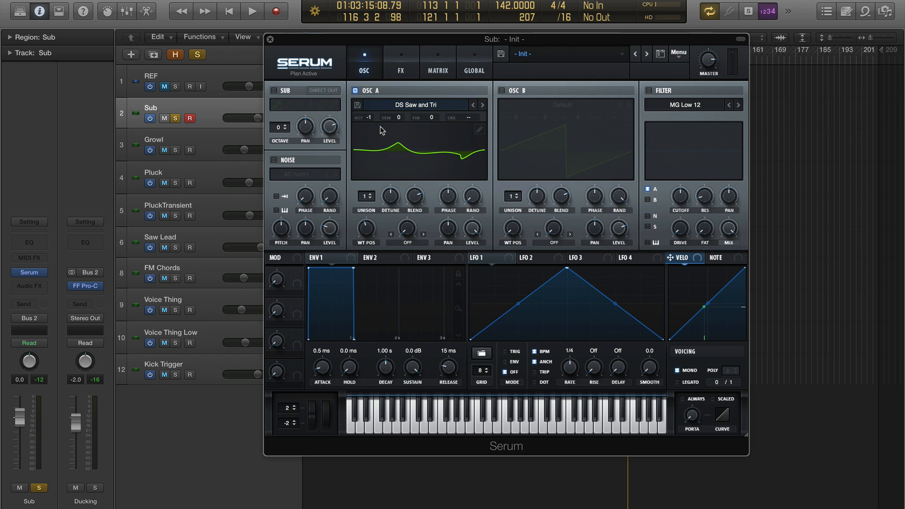
Enable the compressor in the Sub's effects rack and adjust its threshold during playback.
{"action": "mouse_move", "coordinate": [707, 64]}
{"action": "left_click", "coordinate": [401, 66]}
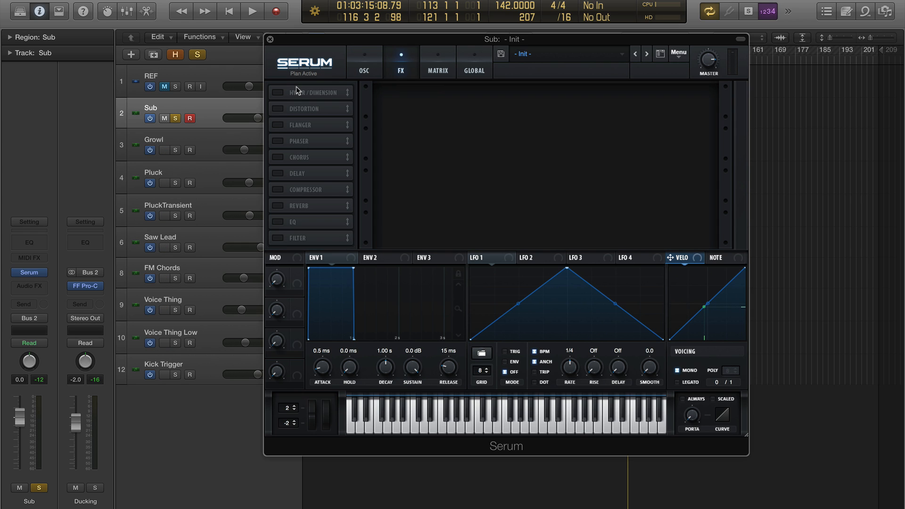
{"action": "left_click", "coordinate": [278, 190]}
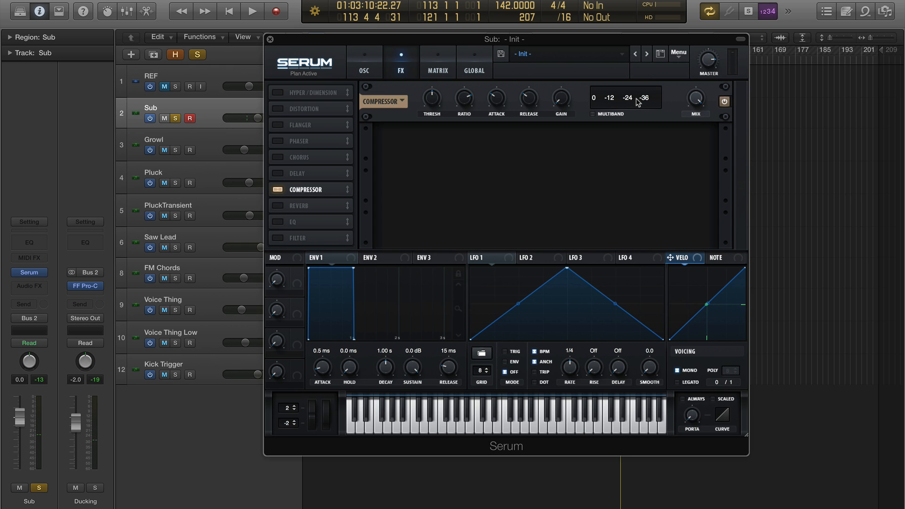
{"action": "left_click", "coordinate": [433, 99]}
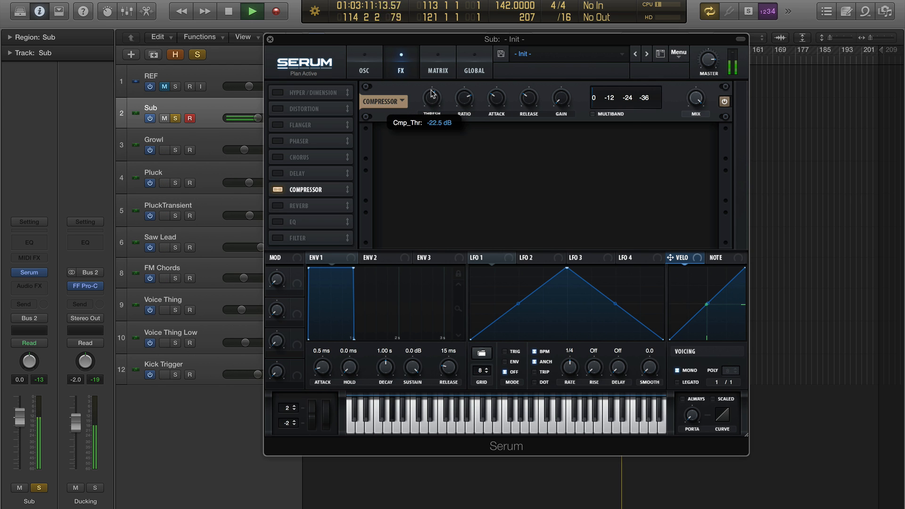
{"action": "left_click_drag", "start_coordinate": [432, 93], "coordinate": [432, 82]}
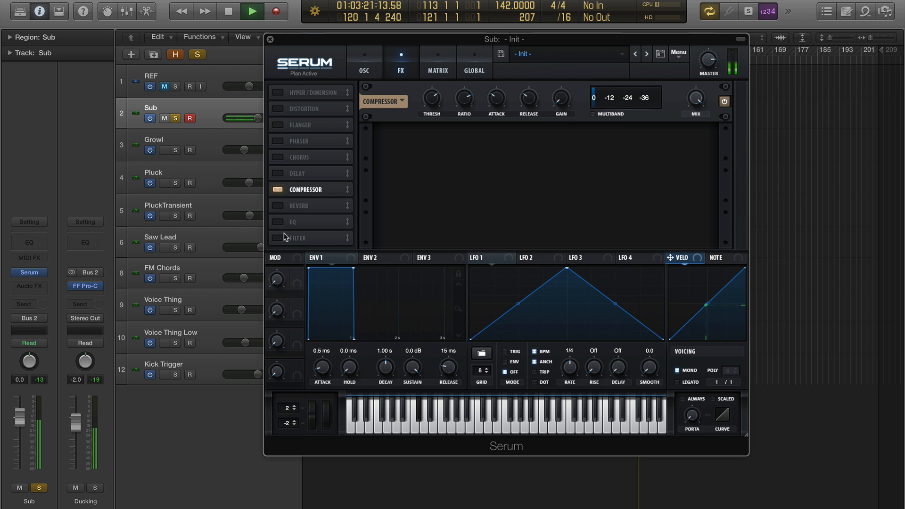
Enable the distortion effect and move it after the compressor in the effects chain.
{"action": "left_click", "coordinate": [279, 109]}
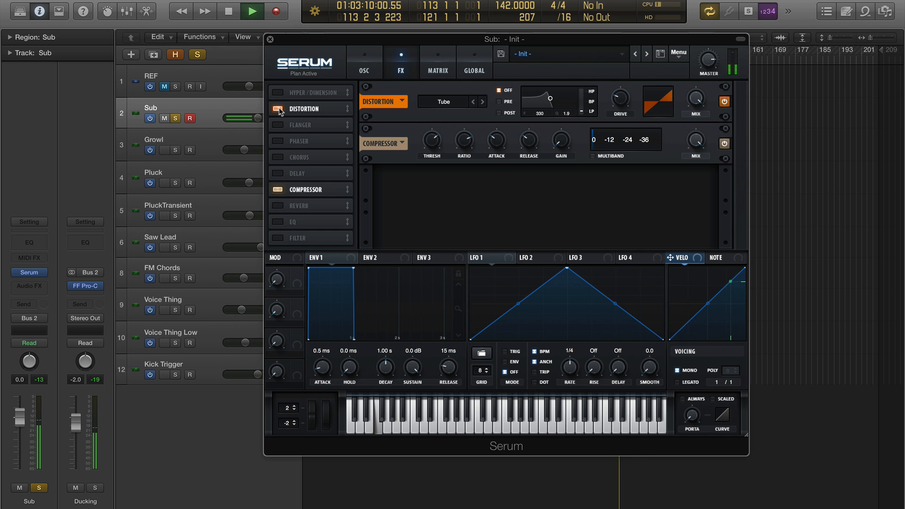
{"action": "left_click_drag", "start_coordinate": [340, 113], "coordinate": [338, 194]}
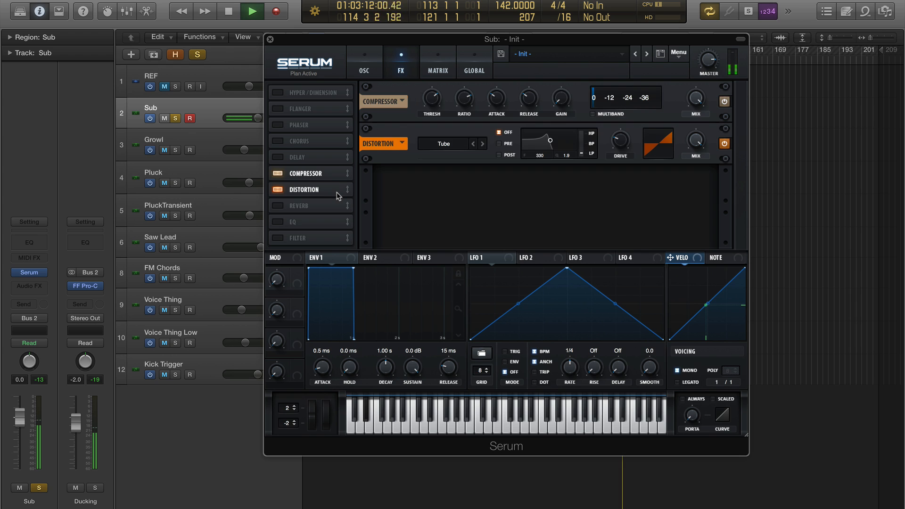
Change the distortion type to Asym and raise its drive while the Sub plays.
{"action": "left_click", "coordinate": [484, 144]}
{"action": "left_click", "coordinate": [483, 144]}
{"action": "left_click", "coordinate": [483, 144]}
{"action": "left_click", "coordinate": [483, 144]}
{"action": "left_click", "coordinate": [483, 144]}
{"action": "left_click", "coordinate": [484, 144]}
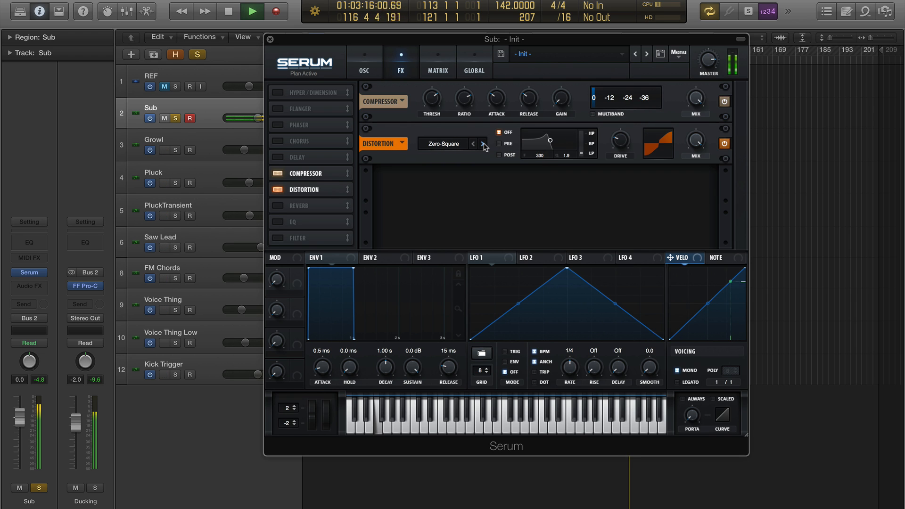
{"action": "left_click", "coordinate": [484, 144]}
{"action": "left_click", "coordinate": [484, 144]}
{"action": "left_click", "coordinate": [484, 144]}
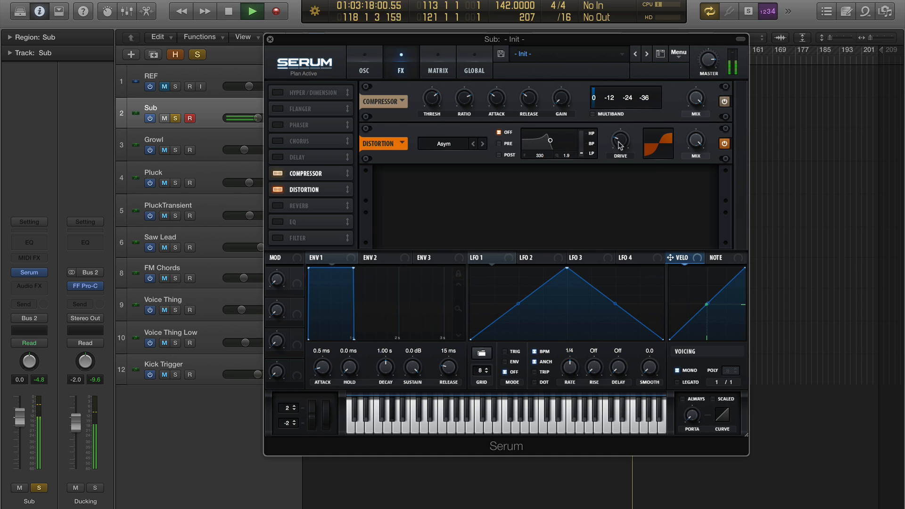
{"action": "left_click_drag", "start_coordinate": [621, 144], "coordinate": [628, 99]}
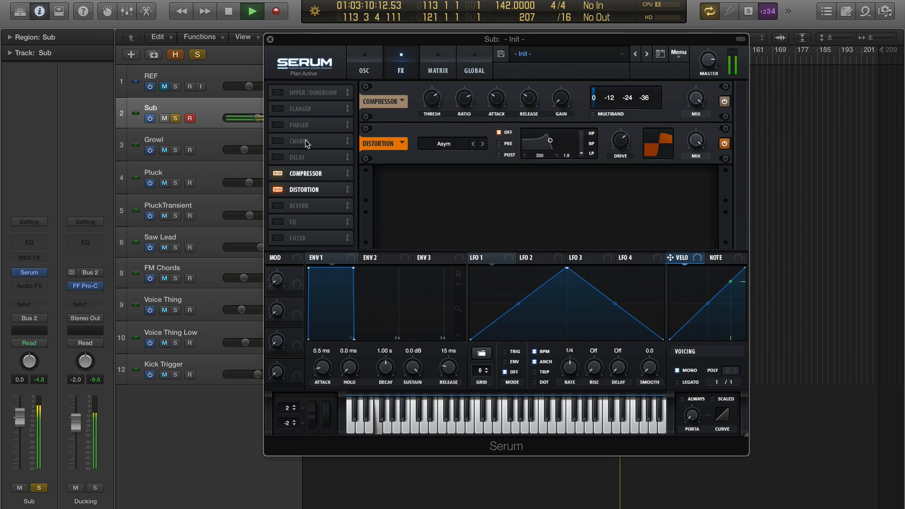
Compare the Sub with the Growl soloed alongside it, and unsolo both tracks to hear the full arrangement.
{"action": "left_click", "coordinate": [175, 150]}
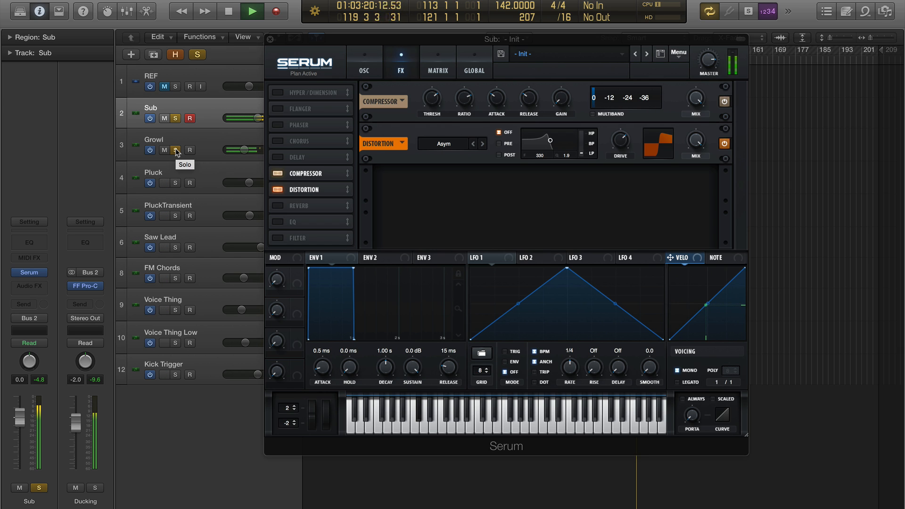
{"action": "left_click", "coordinate": [177, 150]}
{"action": "left_click", "coordinate": [176, 118]}
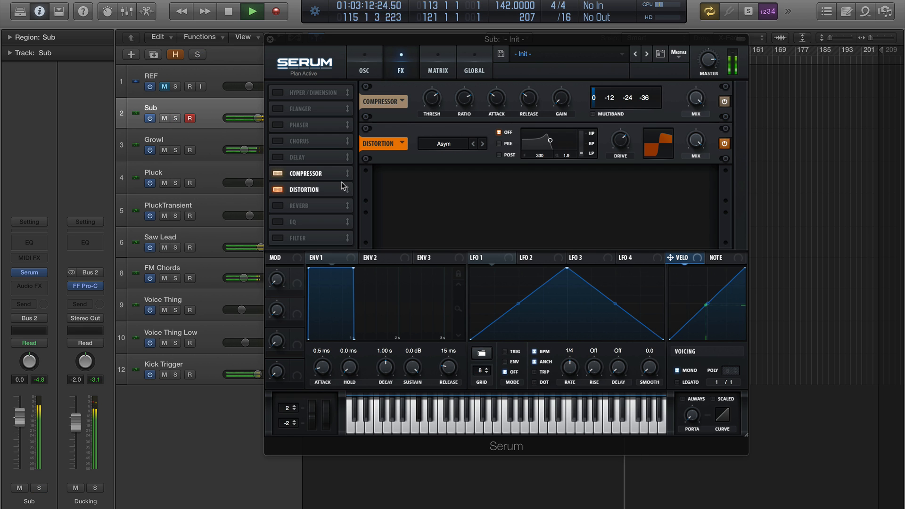
Enable the EQ in the Sub's effects rack, set its low band to the peak shape and raise its gain to about 3.9 dB.
{"action": "left_click", "coordinate": [278, 222]}
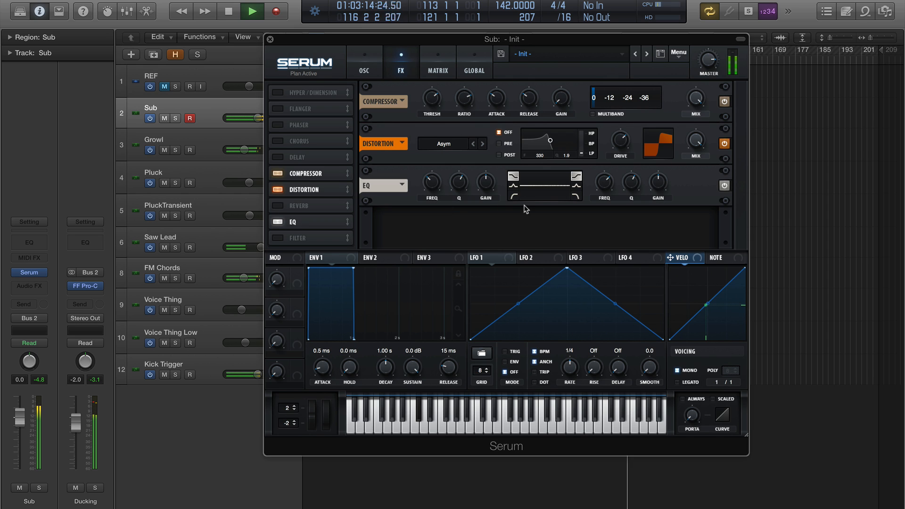
{"action": "left_click", "coordinate": [512, 186]}
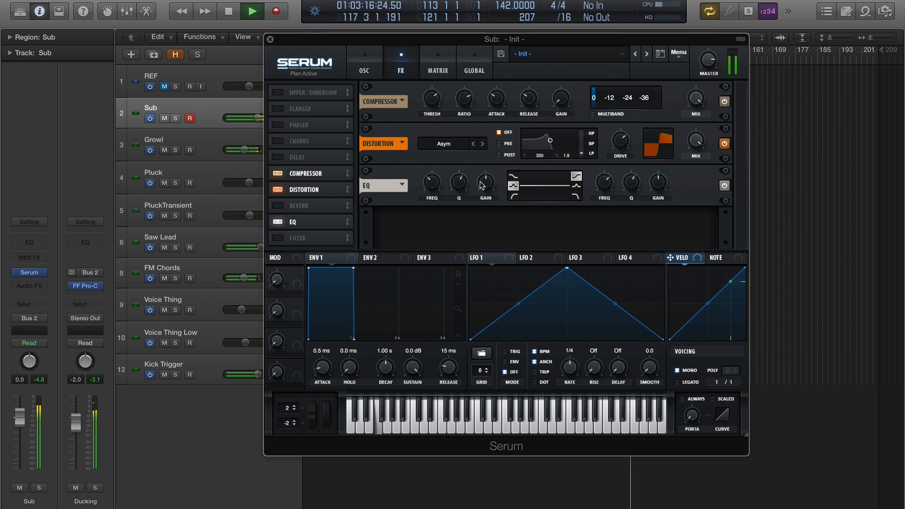
{"action": "left_click_drag", "start_coordinate": [478, 188], "coordinate": [486, 181]}
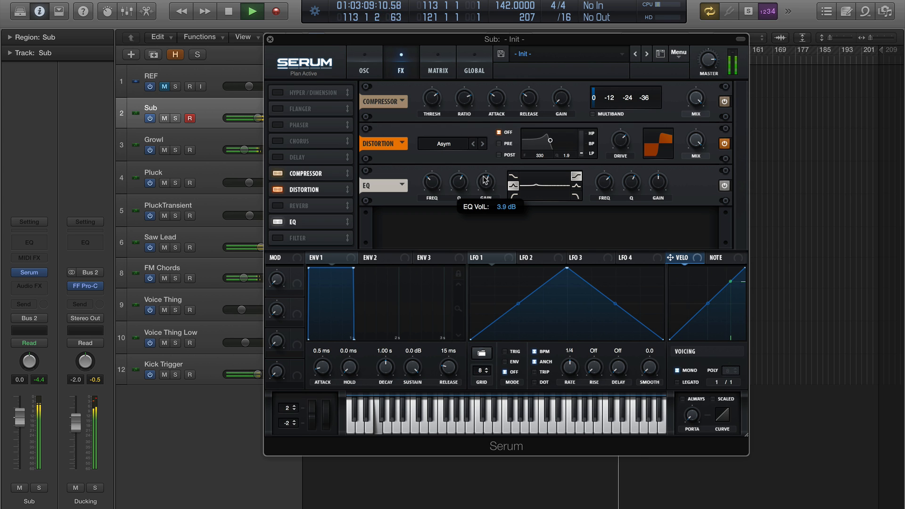
Lower the frequency and the Q of the EQ's low band while the Sub plays.
{"action": "mouse_move", "coordinate": [438, 188]}
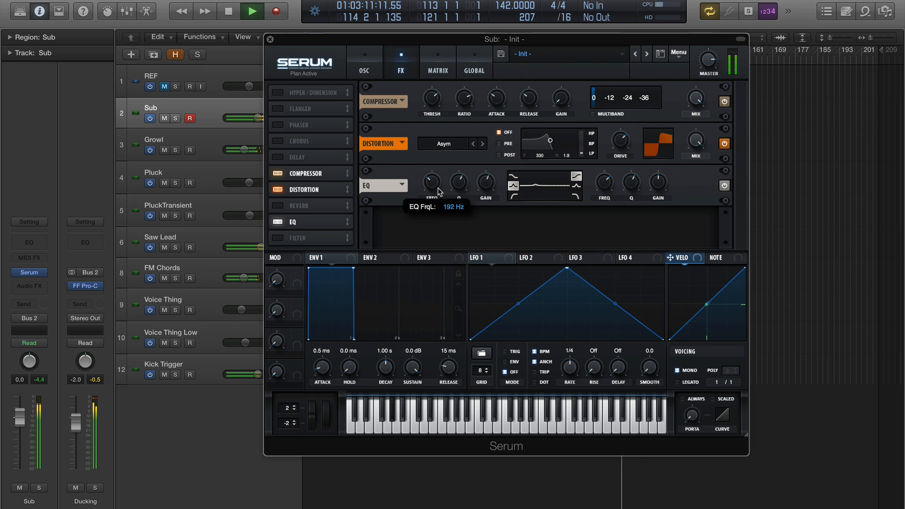
{"action": "left_click_drag", "start_coordinate": [439, 191], "coordinate": [441, 208]}
{"action": "mouse_move", "coordinate": [460, 201]}
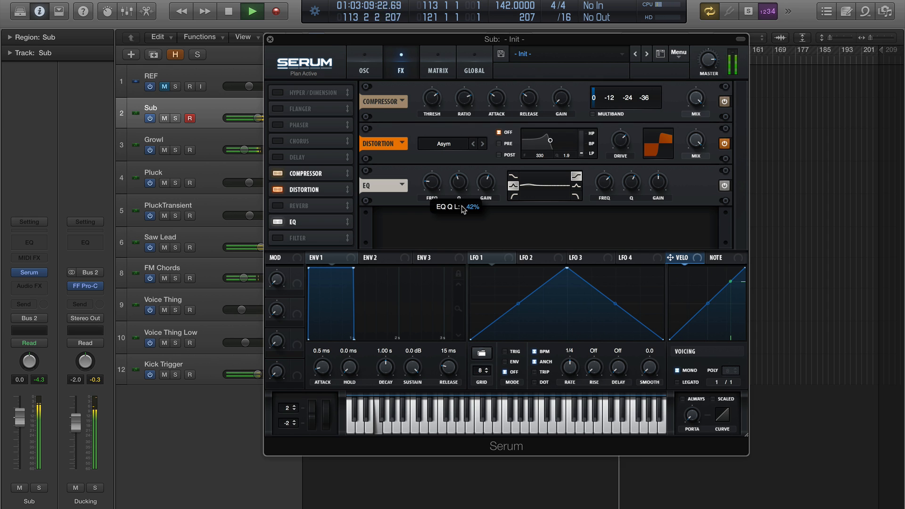
{"action": "left_click_drag", "start_coordinate": [462, 208], "coordinate": [466, 217]}
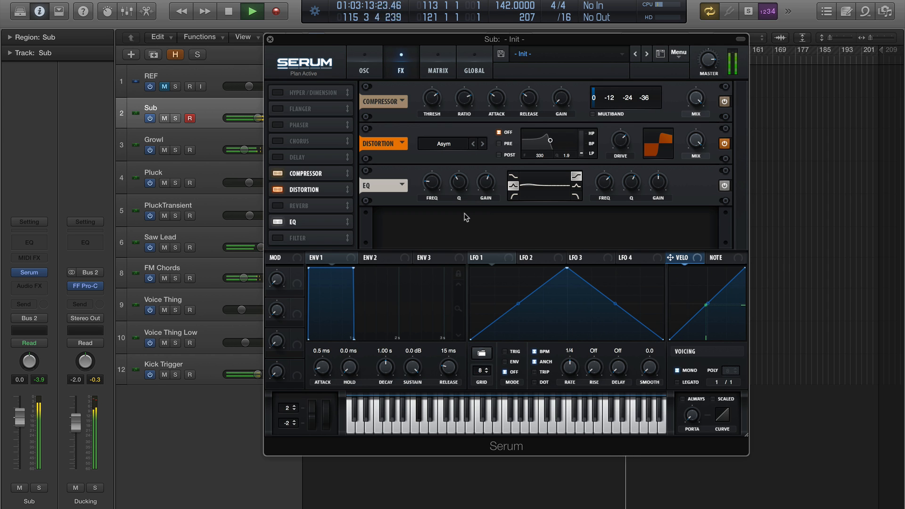
Add Hyper/Dimension after the EQ in the effects chain, turn on its Retrig and lower the Hyper mix during playback.
{"action": "key", "text": "space"}
{"action": "left_click_drag", "start_coordinate": [348, 93], "coordinate": [349, 228]}
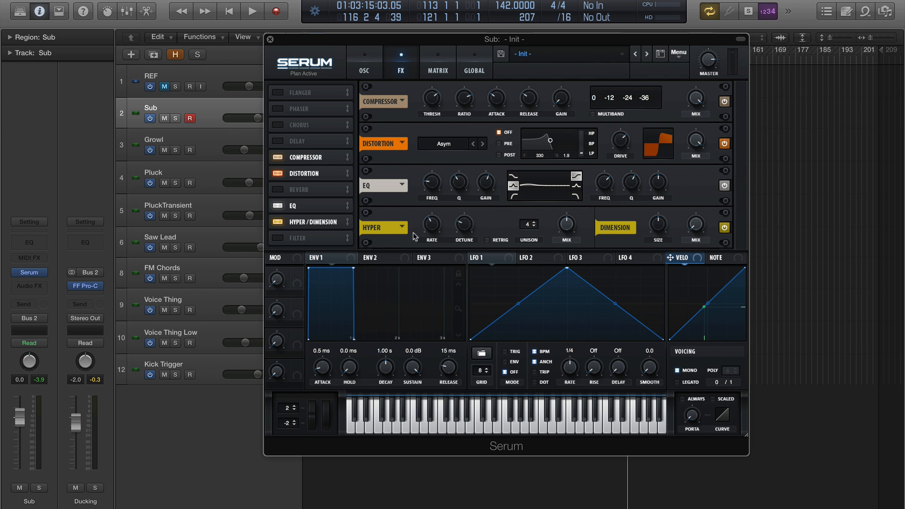
{"action": "key", "text": "space"}
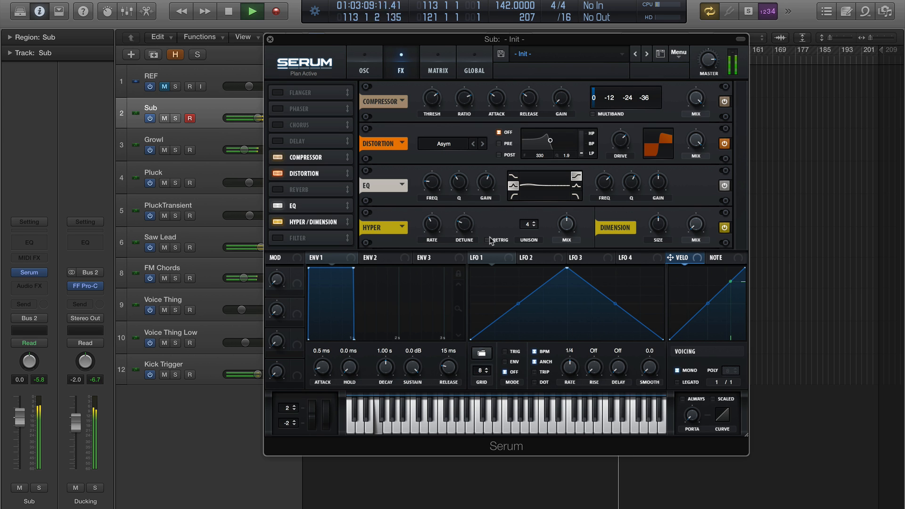
{"action": "left_click", "coordinate": [488, 240]}
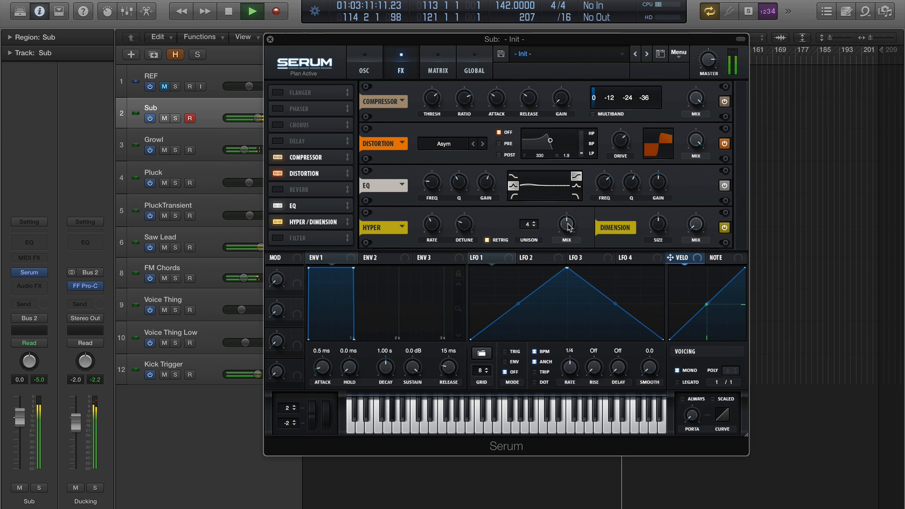
{"action": "mouse_move", "coordinate": [570, 227]}
{"action": "left_click_drag", "start_coordinate": [570, 228], "coordinate": [571, 267]}
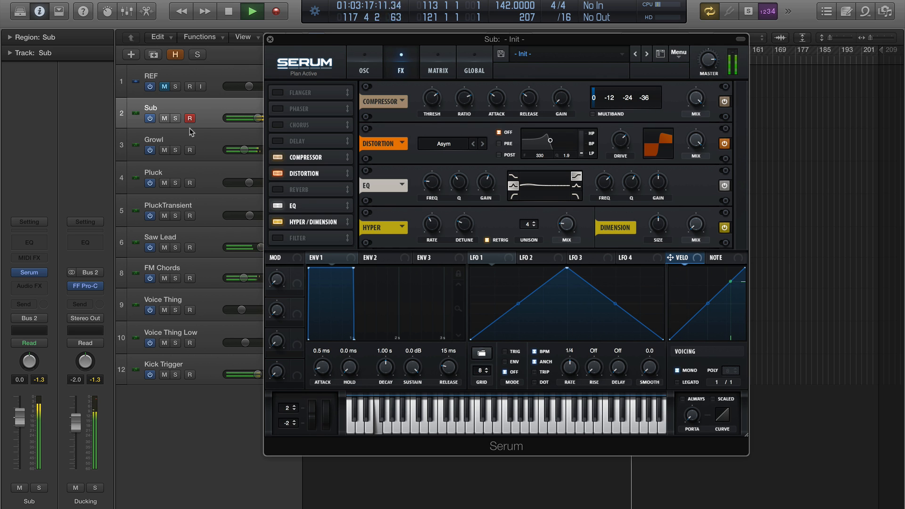
Solo the Sub, lower the Dimension size and adjust its mix, bypassing Hyper/Dimension briefly to compare the sound.
{"action": "key", "text": "s"}
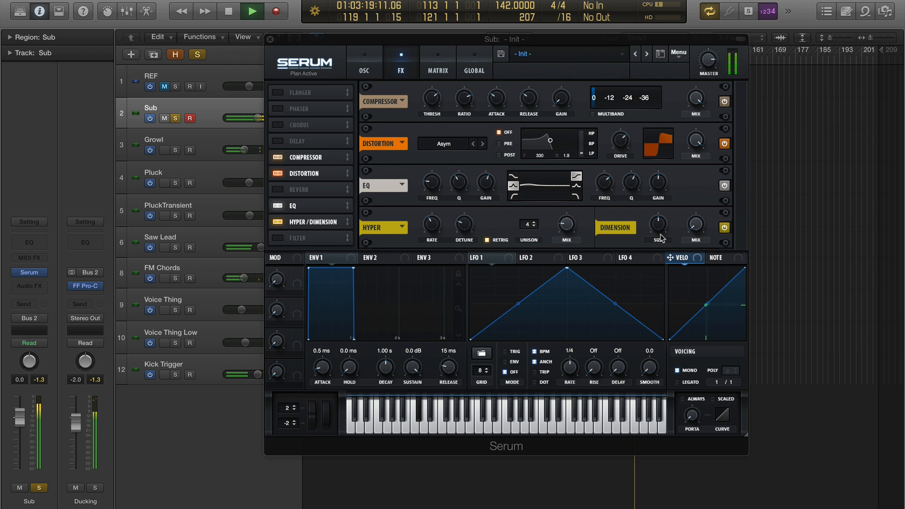
{"action": "left_click", "coordinate": [728, 229]}
{"action": "left_click", "coordinate": [726, 229]}
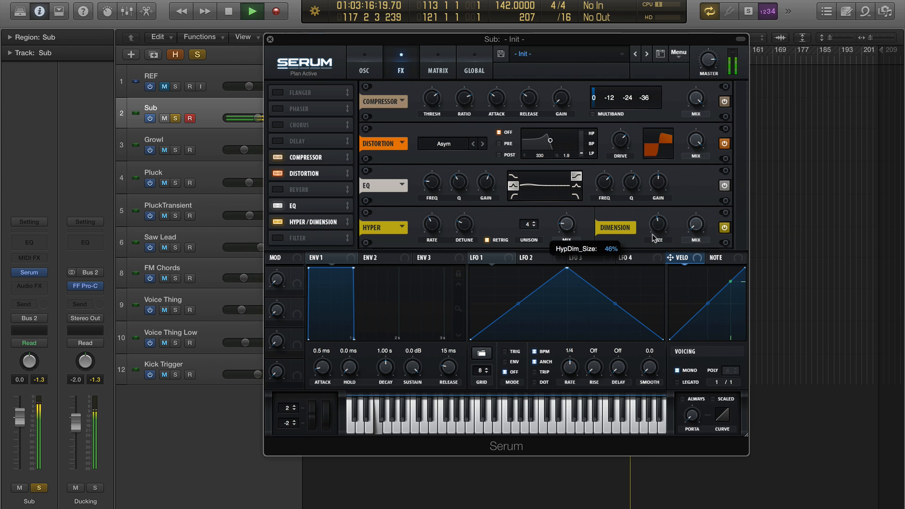
{"action": "left_click_drag", "start_coordinate": [658, 251], "coordinate": [658, 263]}
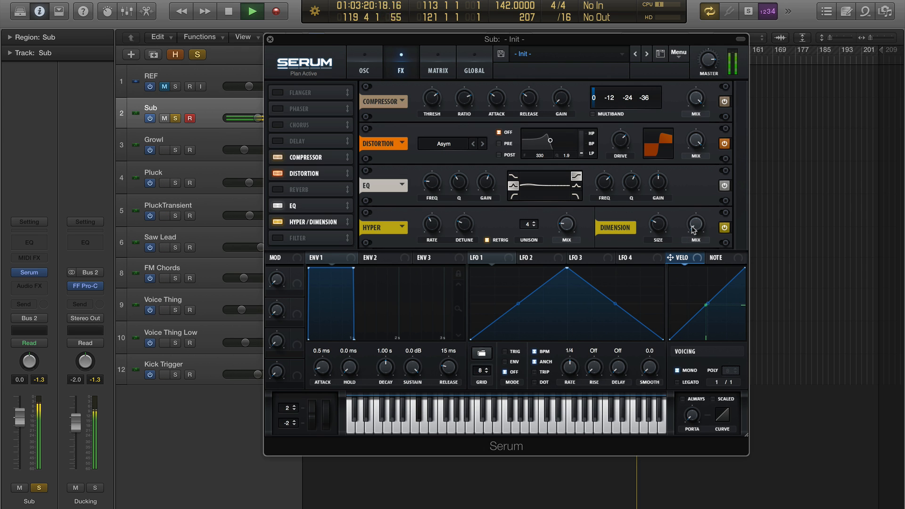
{"action": "left_click_drag", "start_coordinate": [695, 229], "coordinate": [693, 166]}
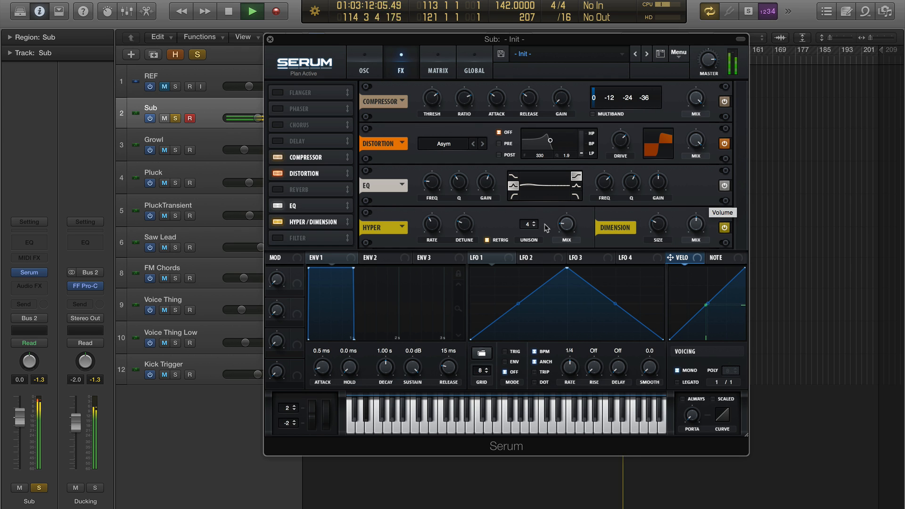
{"action": "left_click", "coordinate": [725, 229]}
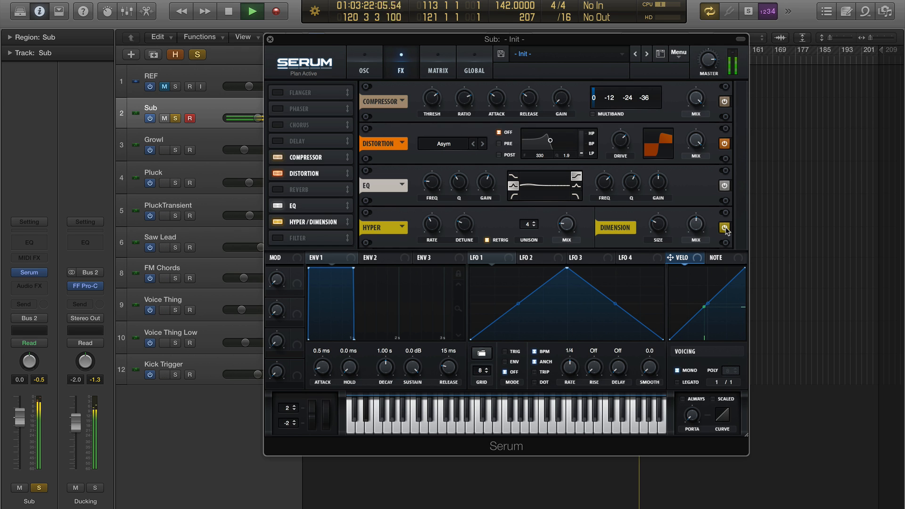
Solo the Growl alongside the Sub to hear them together, and unsolo both tracks.
{"action": "left_click", "coordinate": [176, 151]}
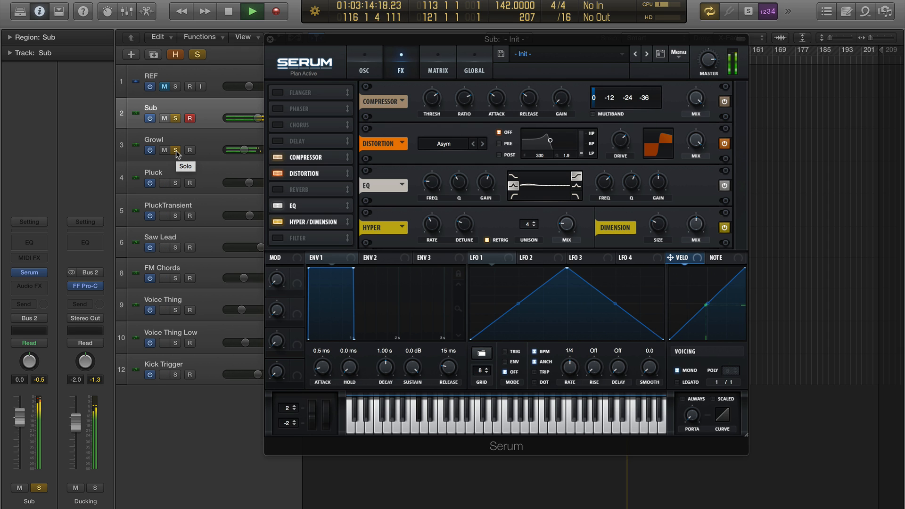
{"action": "left_click", "coordinate": [176, 150]}
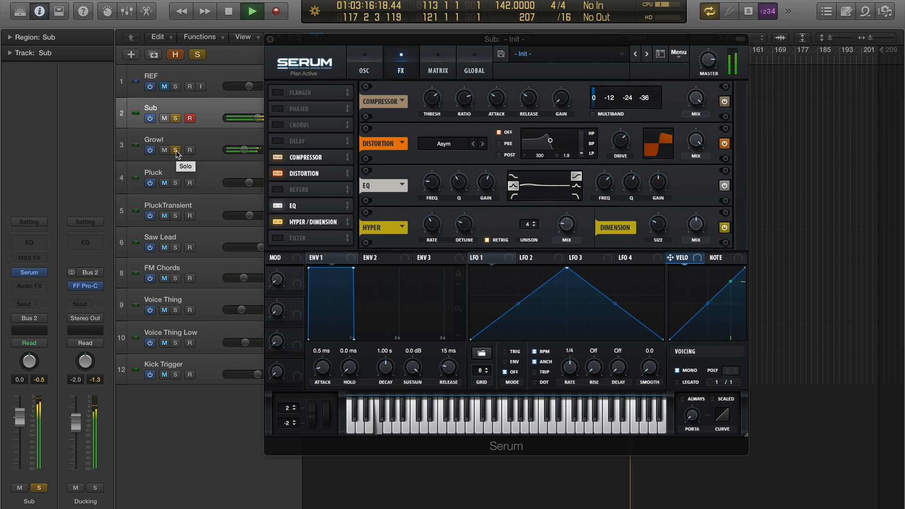
{"action": "left_click", "coordinate": [176, 118]}
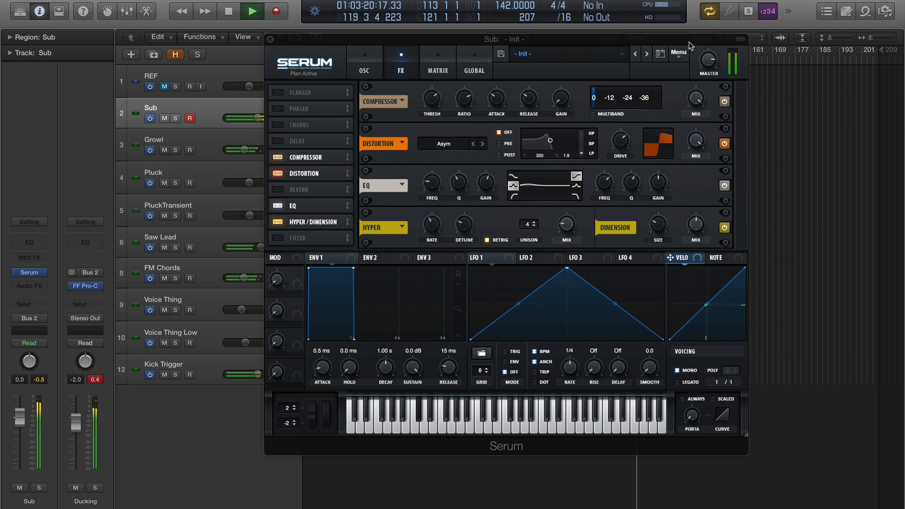
Turn off cycle playback at bar 113, moving the Sub's Serum window aside and back to reach the timeline.
{"action": "left_click_drag", "start_coordinate": [689, 41], "coordinate": [689, 147]}
{"action": "left_click", "coordinate": [639, 60]}
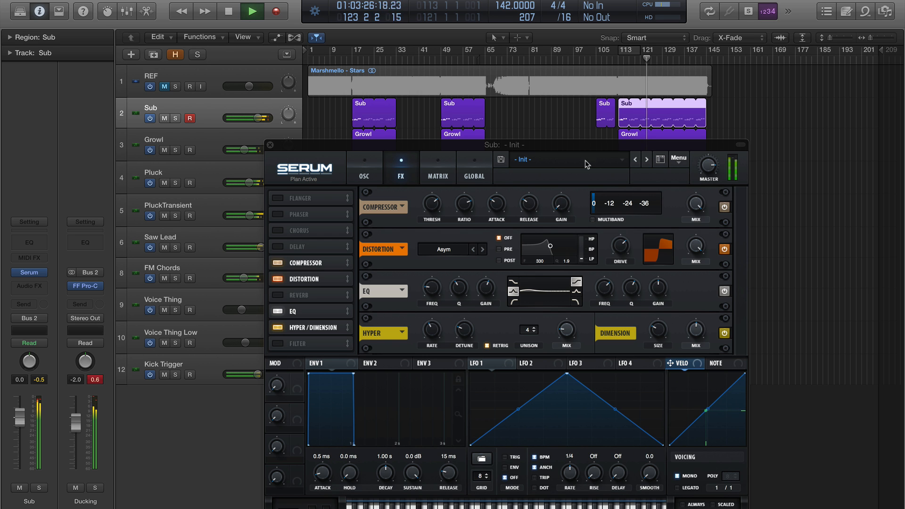
{"action": "left_click_drag", "start_coordinate": [588, 145], "coordinate": [573, 48]}
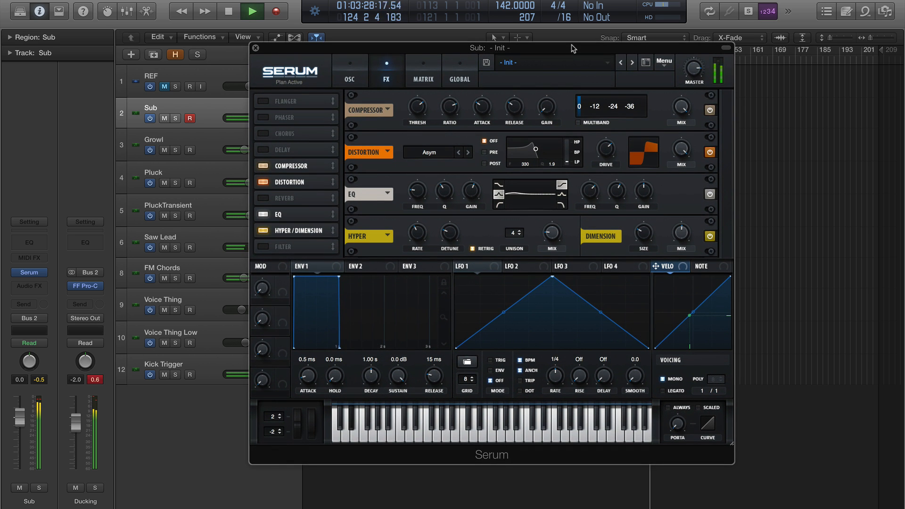
Show the Sub's oscillator page, and open the Growl's Serum patch over it for comparison.
{"action": "left_click", "coordinate": [362, 76]}
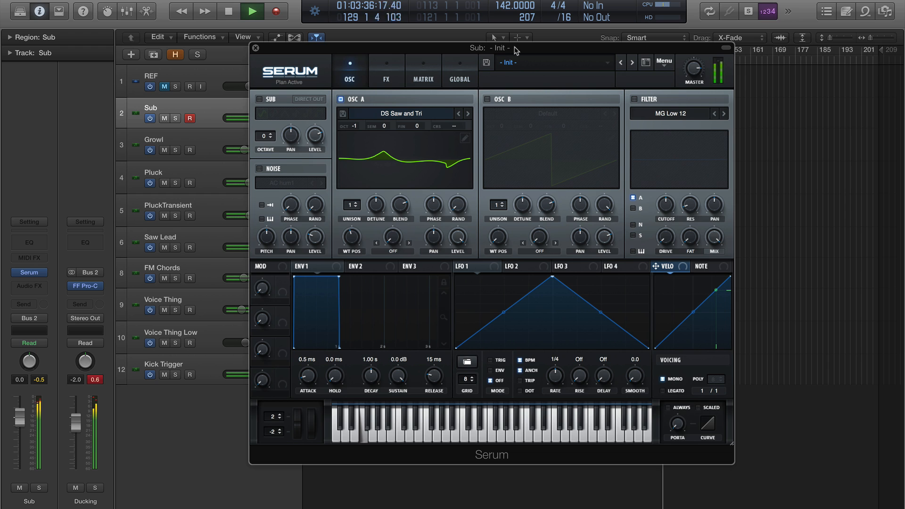
{"action": "left_click", "coordinate": [205, 140]}
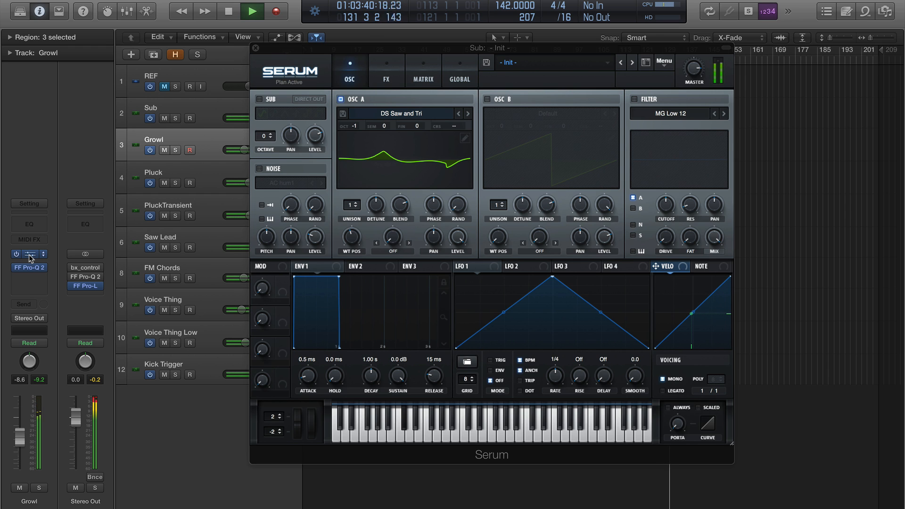
{"action": "left_click", "coordinate": [29, 254]}
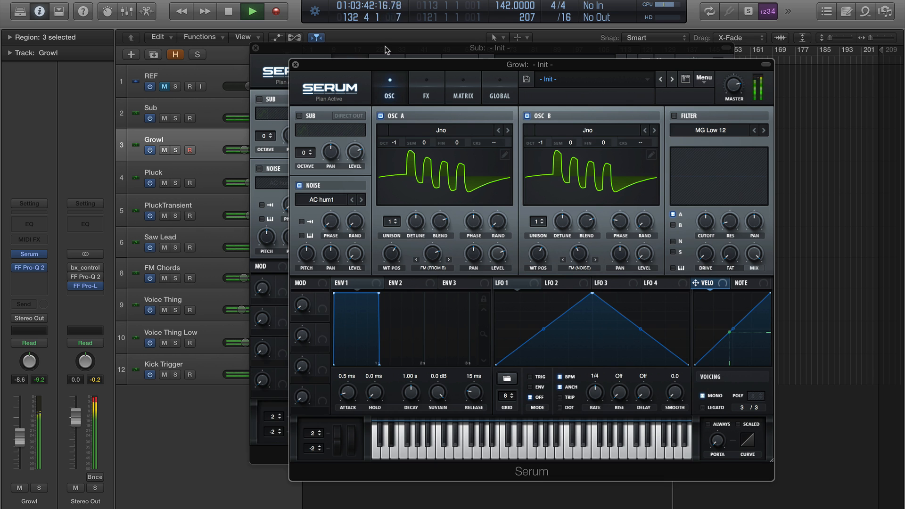
{"action": "left_click_drag", "start_coordinate": [406, 66], "coordinate": [368, 52]}
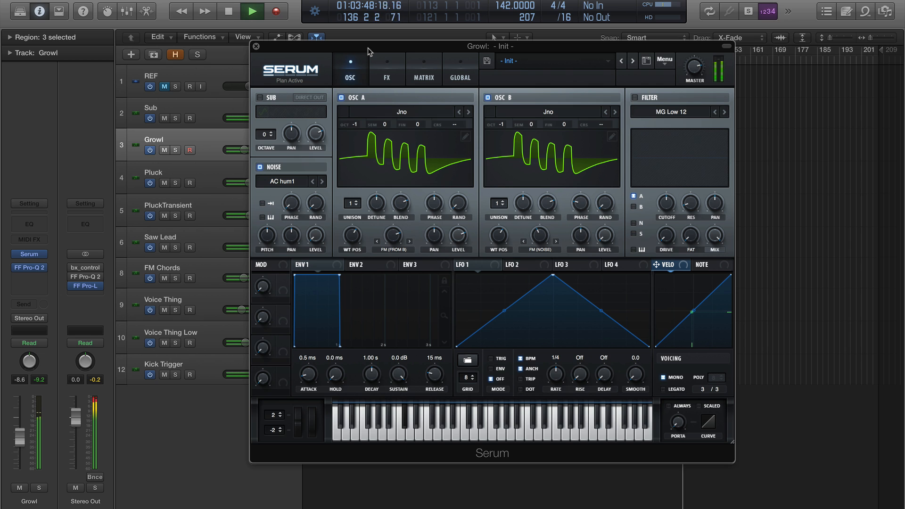
Stop playback and close the Growl and Sub Serum windows.
{"action": "key", "text": "space"}
{"action": "left_click", "coordinate": [256, 46]}
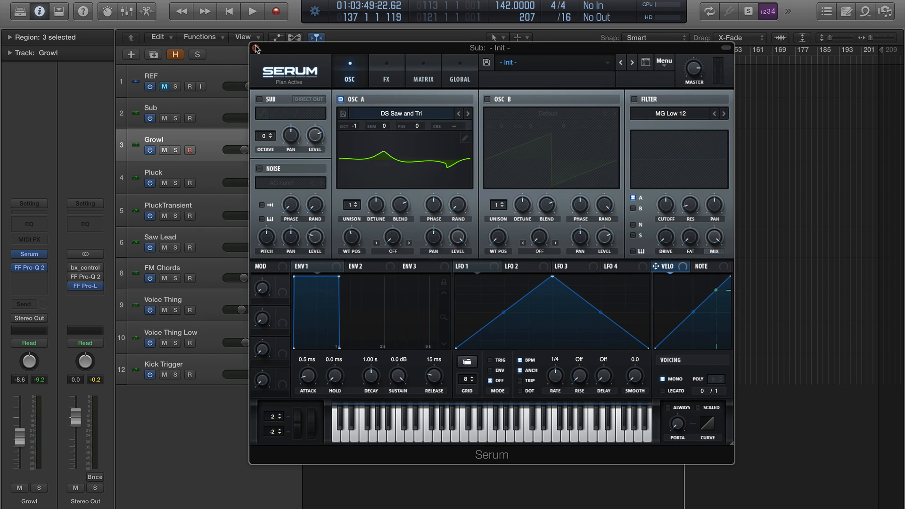
{"action": "left_click", "coordinate": [256, 48]}
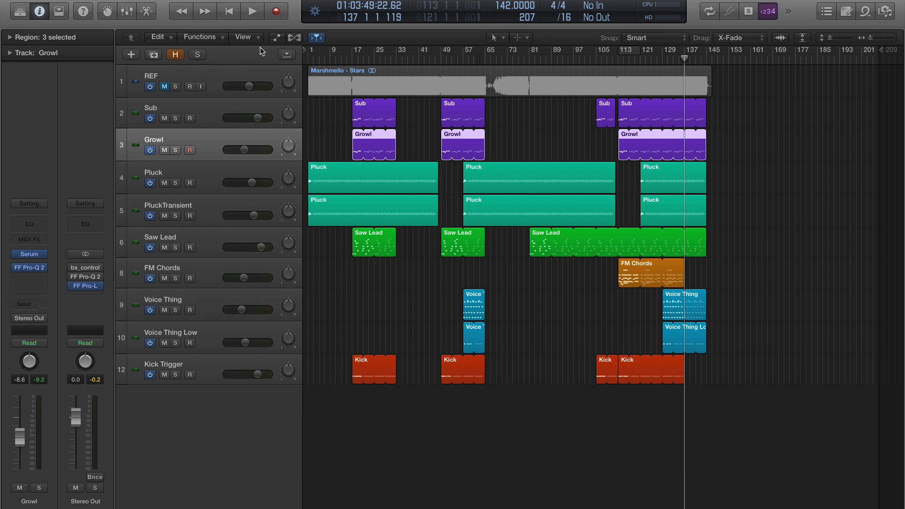
Examine the MIDI notes of the Sub and Kick regions starting at bar 113 in the Piano Roll.
{"action": "double_click", "coordinate": [624, 108]}
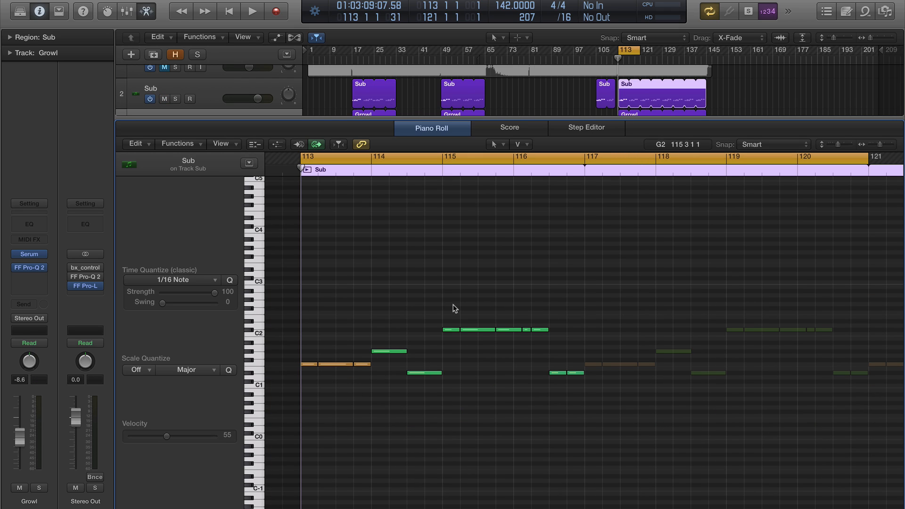
{"action": "left_click", "coordinate": [450, 332]}
{"action": "left_click", "coordinate": [514, 329]}
{"action": "key", "text": "p"}
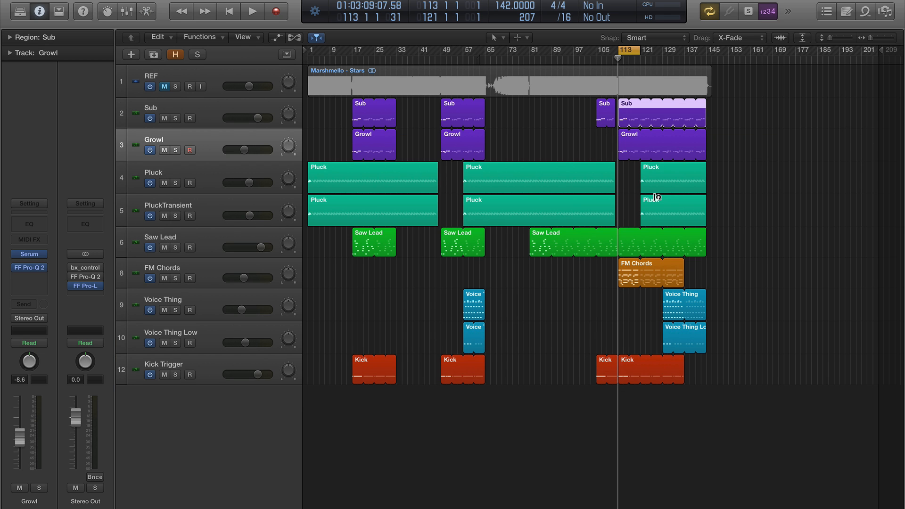
{"action": "left_click", "coordinate": [625, 366]}
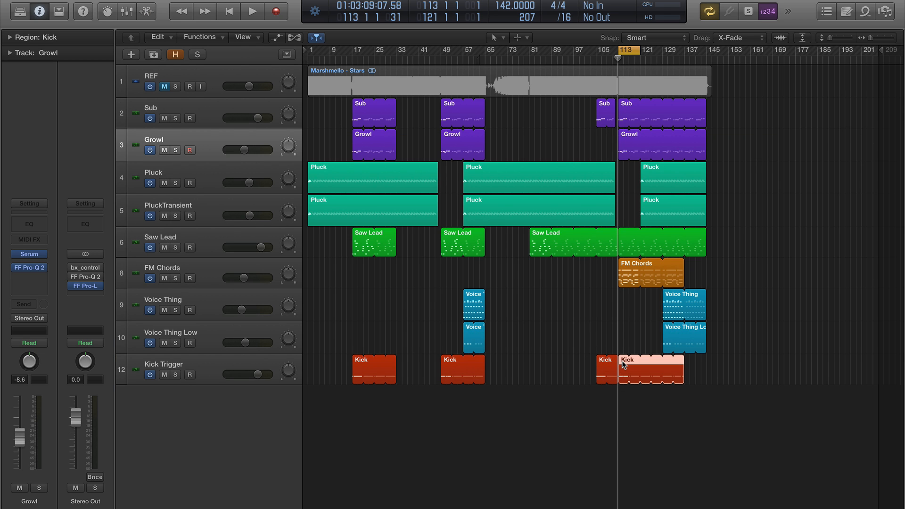
{"action": "key", "text": "p"}
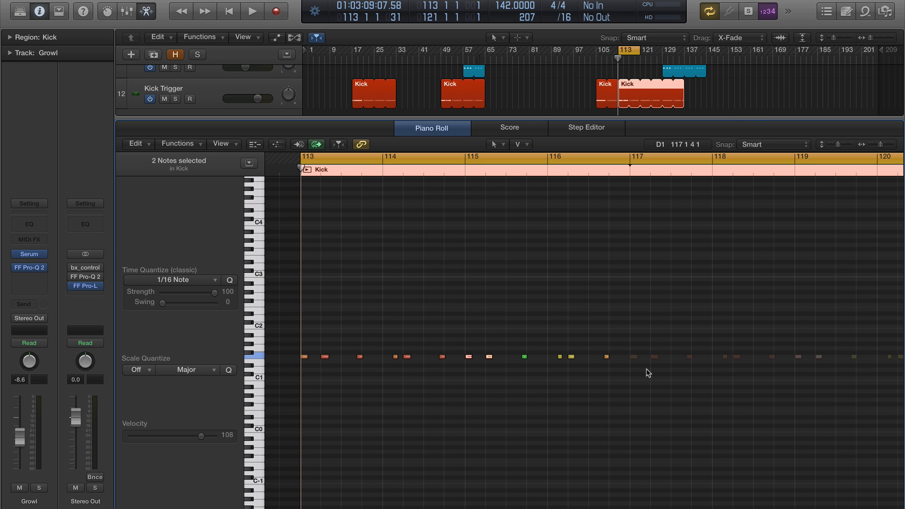
Open the mixer and the Ducking channel's FF Pro-C, and play the soloed Sub to examine the side-chain compression.
{"action": "key", "text": "x"}
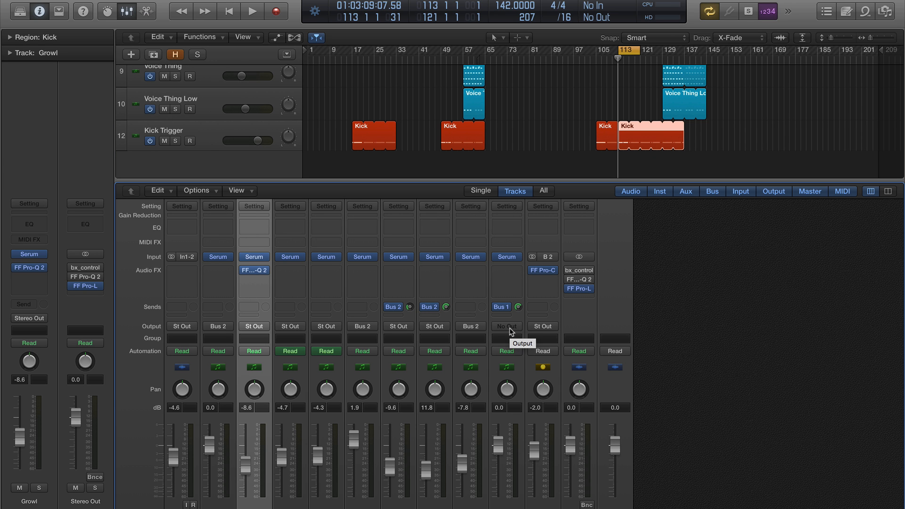
{"action": "left_click", "coordinate": [546, 271]}
{"action": "left_click_drag", "start_coordinate": [521, 118], "coordinate": [483, 85]}
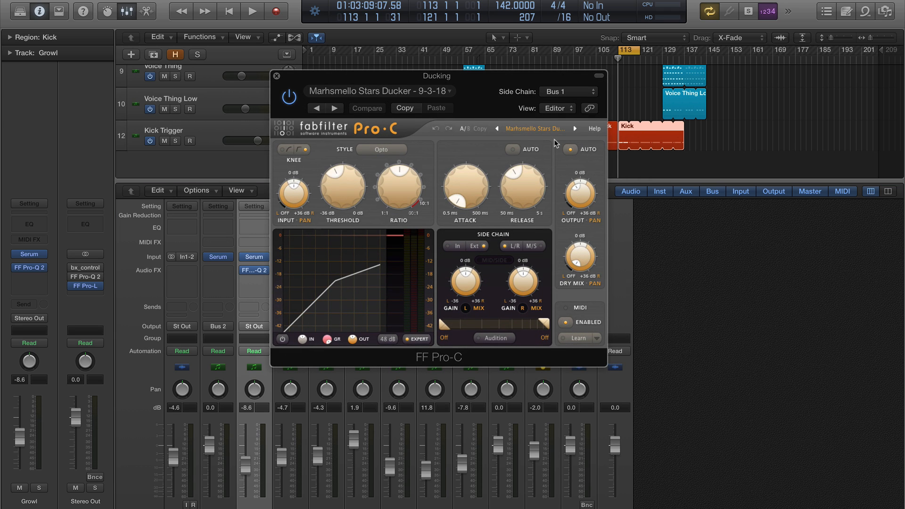
{"action": "left_click_drag", "start_coordinate": [491, 87], "coordinate": [576, 87]}
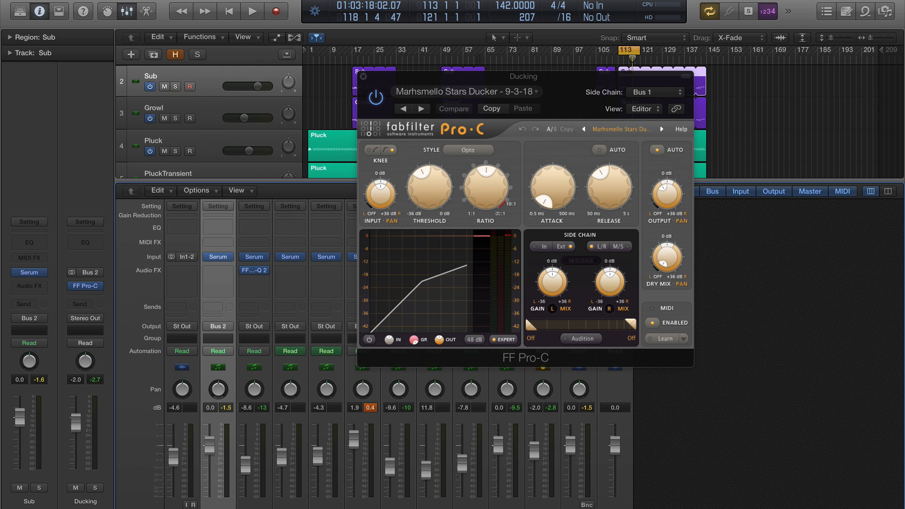
{"action": "key", "text": "space"}
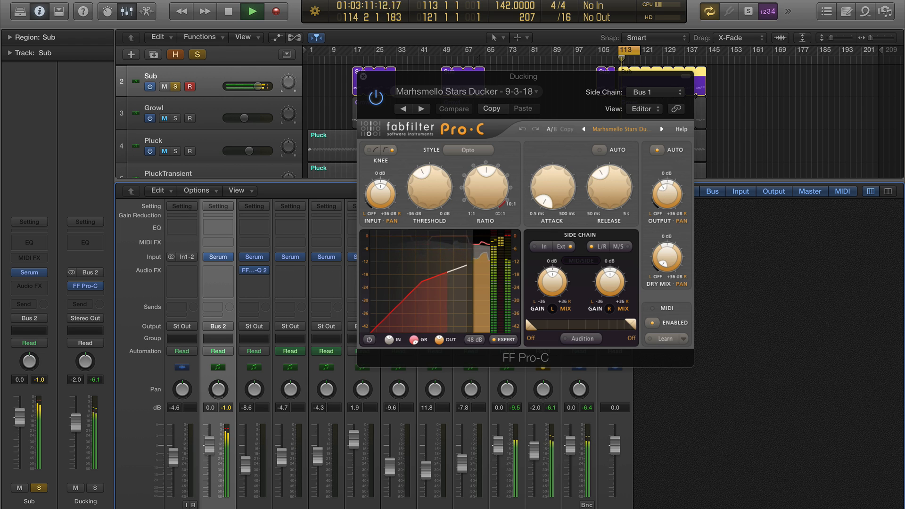
{"action": "key", "text": "space"}
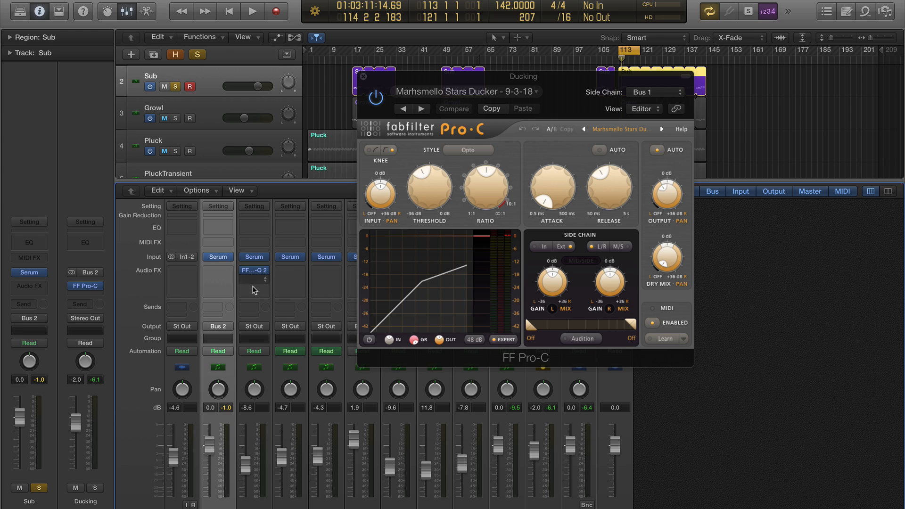
Check the Growl channel's output routing, leaving it on Stereo Output, and toggle playback.
{"action": "left_click", "coordinate": [259, 326]}
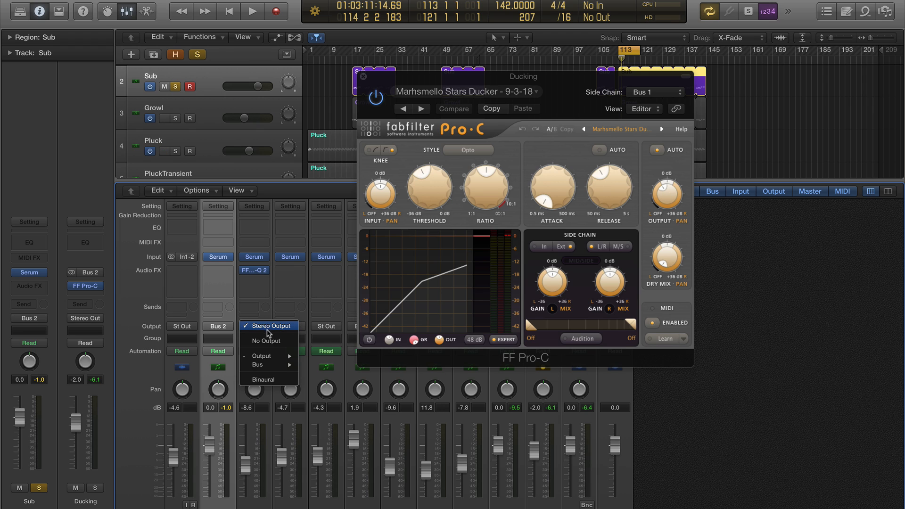
{"action": "left_click", "coordinate": [269, 315]}
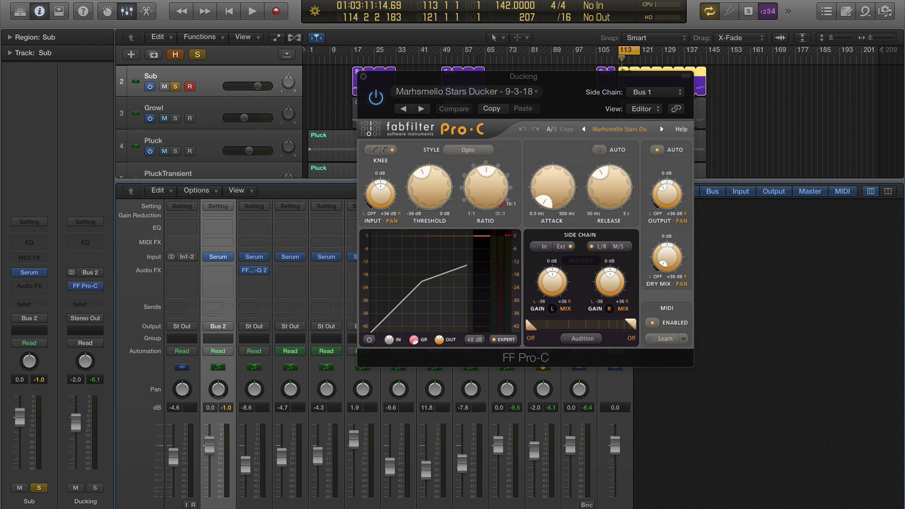
{"action": "key", "text": "space"}
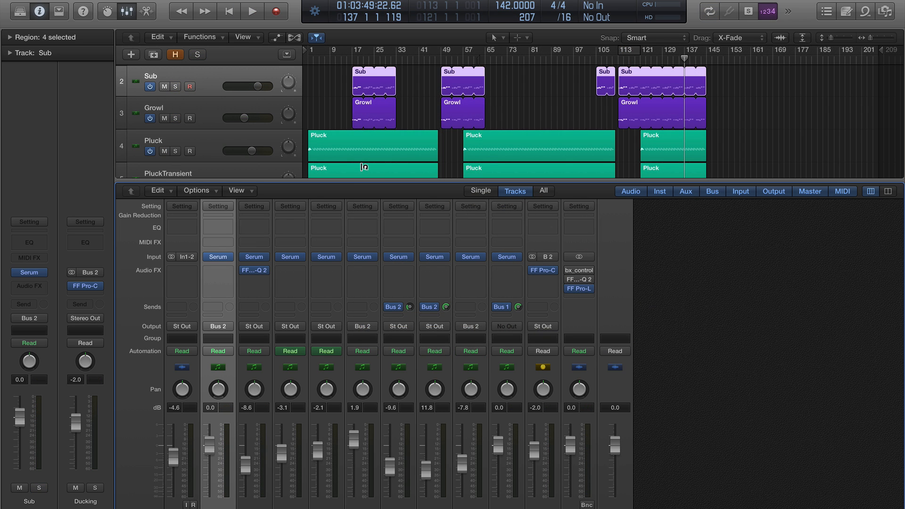
Open the Growl channel's FF Pro-Q 2 and examine the settings of its high-cut band.
{"action": "left_click", "coordinate": [256, 272]}
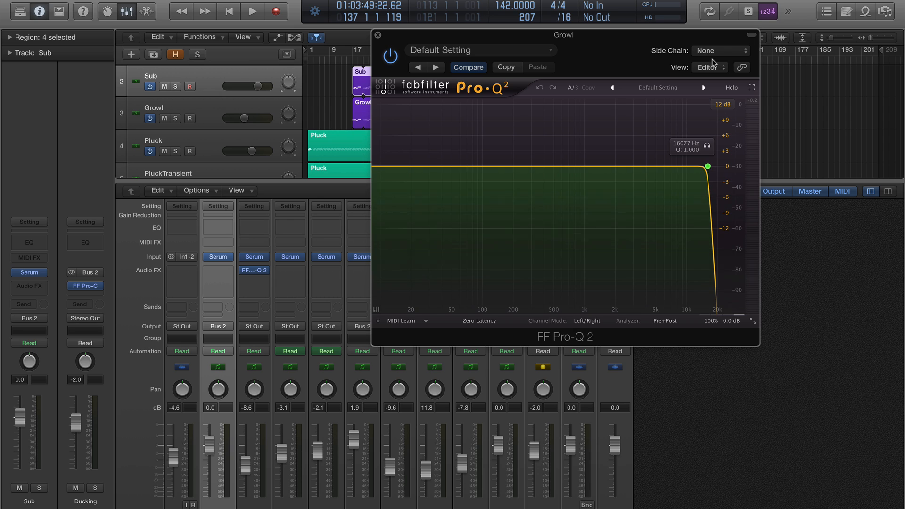
{"action": "left_click", "coordinate": [708, 167]}
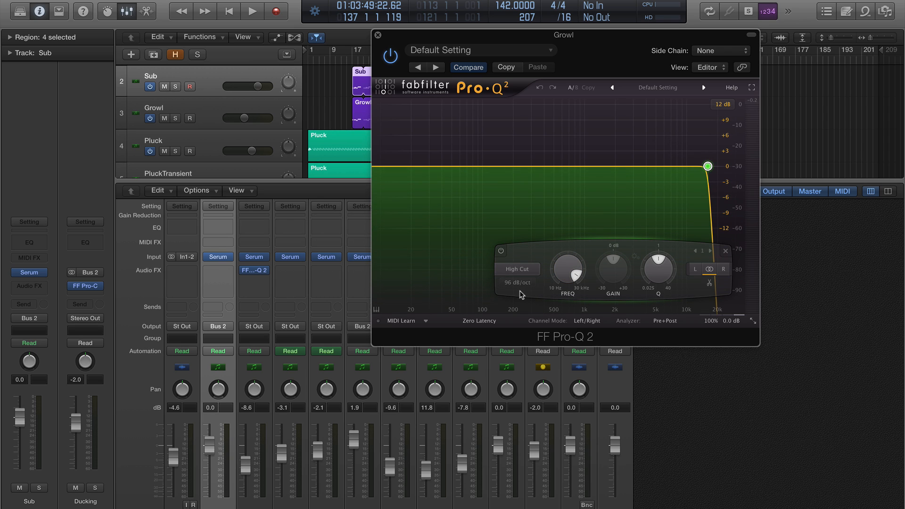
{"action": "mouse_move", "coordinate": [576, 278]}
{"action": "left_click", "coordinate": [378, 35]}
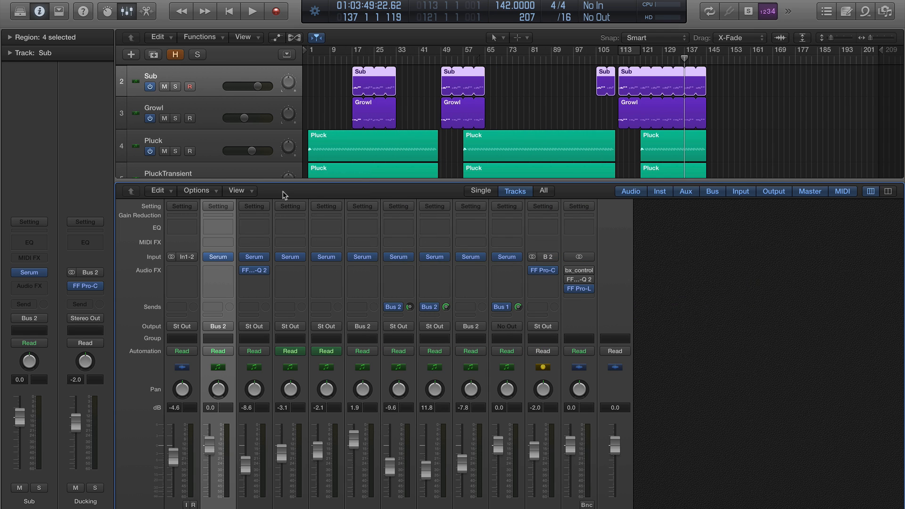
{"action": "left_click", "coordinate": [255, 271]}
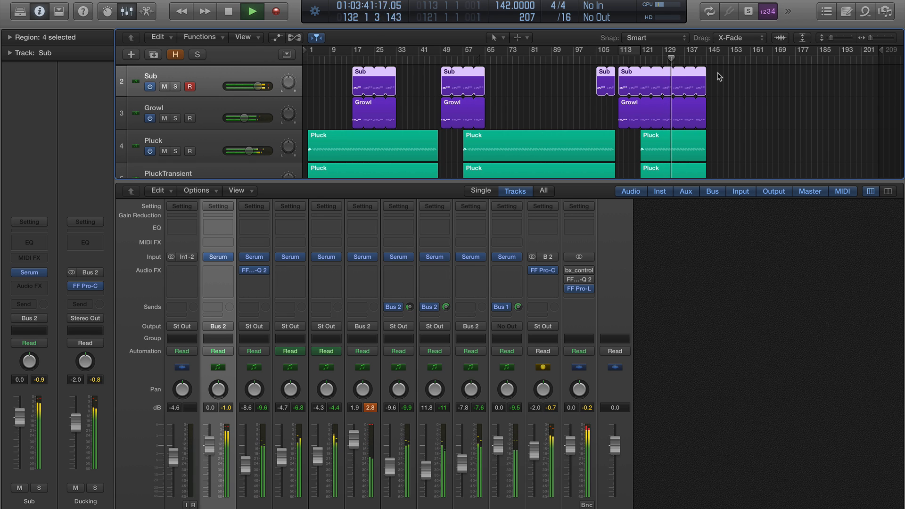
Open the Growl's Serum patch, stop playback with the REF track selected, and reposition the Serum window.
{"action": "left_click", "coordinate": [255, 261]}
{"action": "left_click_drag", "start_coordinate": [453, 83], "coordinate": [426, 39]}
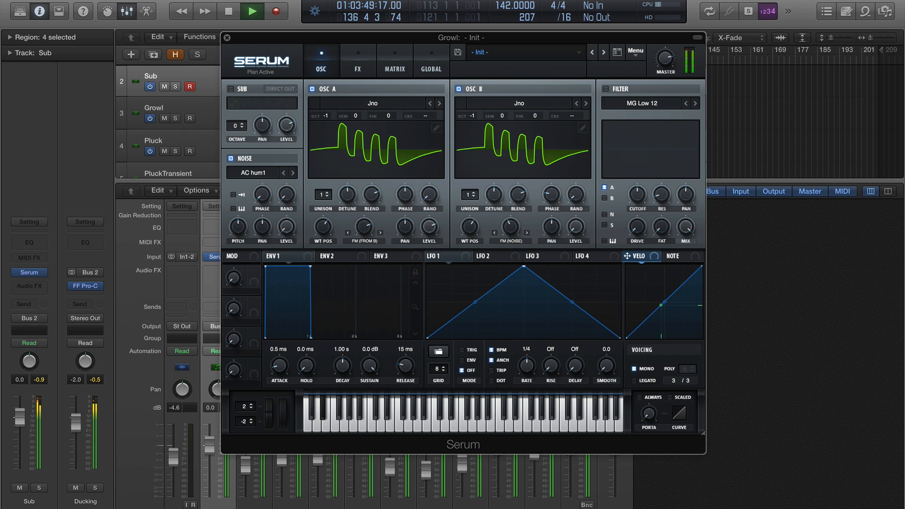
{"action": "key", "text": "Up"}
{"action": "key", "text": "space"}
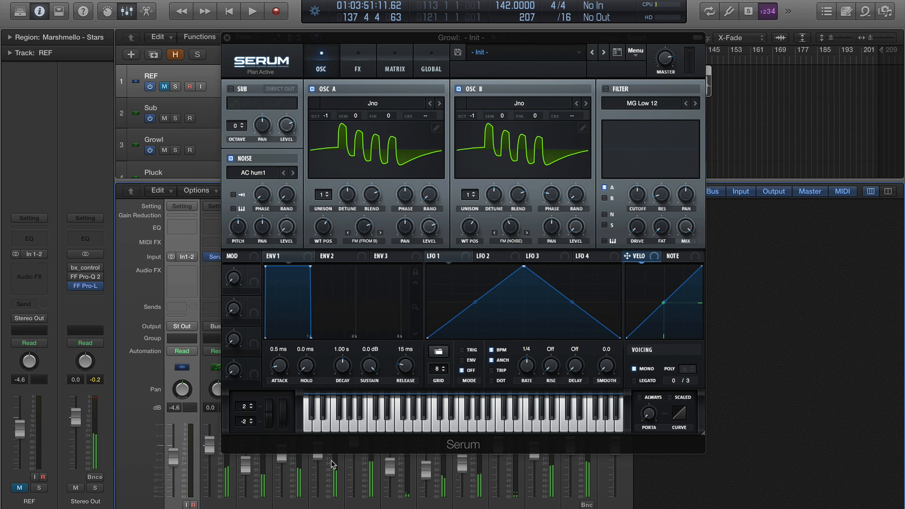
{"action": "left_click_drag", "start_coordinate": [594, 41], "coordinate": [593, 54]}
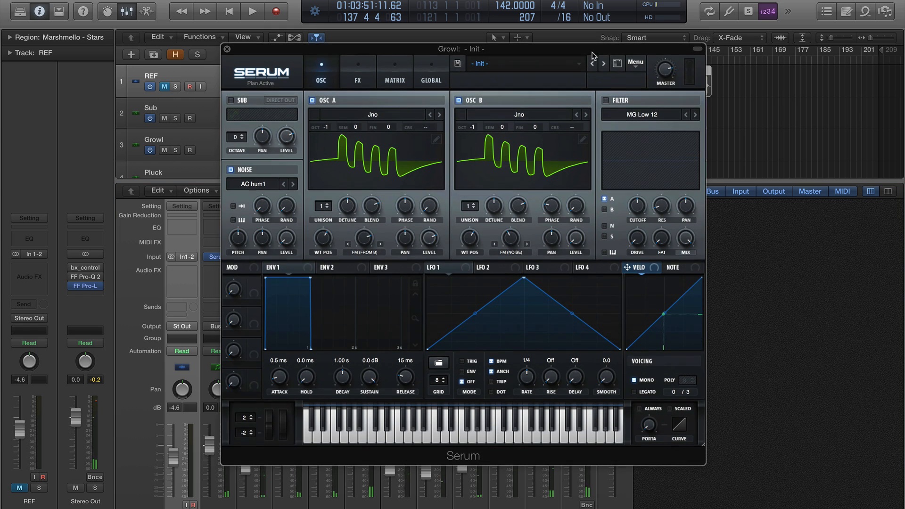